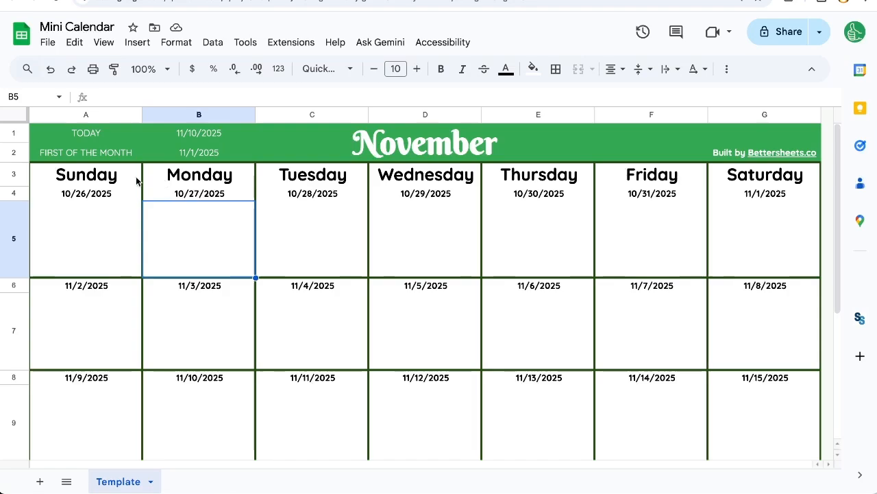
Step: Insert seven columns before the calendar's Sunday column and narrow all of them
left_click(59, 114)
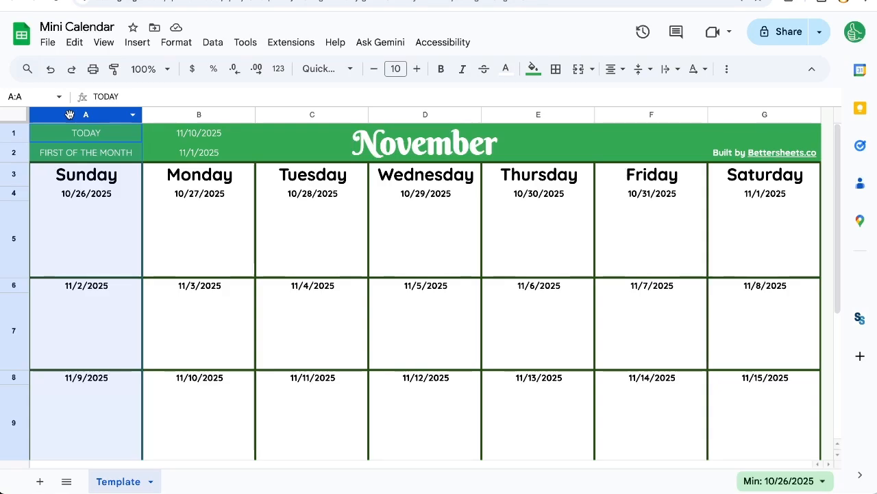
key("ctrl+alt+=")
key("ctrl+alt+=")
key("ctrl+alt+=")
key("ctrl+alt+=")
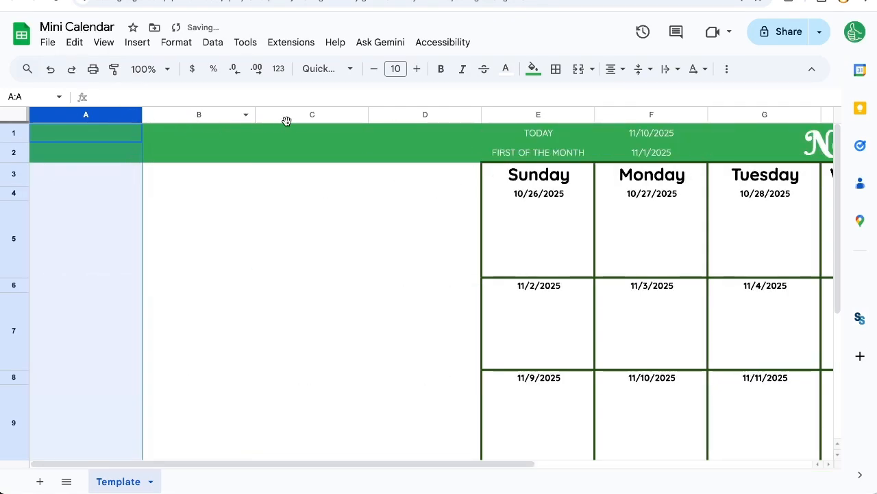
key("ctrl+alt+=")
key("ctrl+alt+=")
key("ctrl+alt+=")
left_click_drag(764, 115, 43, 116)
Step: Copy the date formula from H4 and paste it as plain text, without the equals sign, into I5
double_click(190, 199)
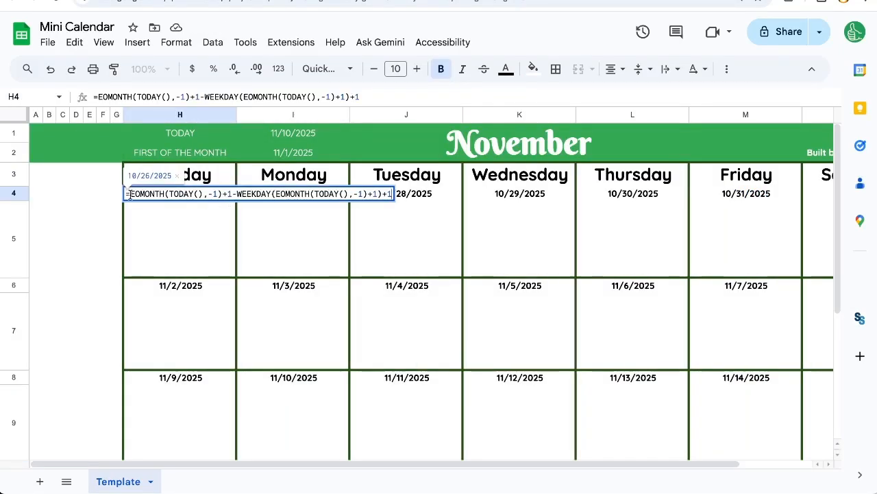
left_click_drag(127, 194, 235, 194)
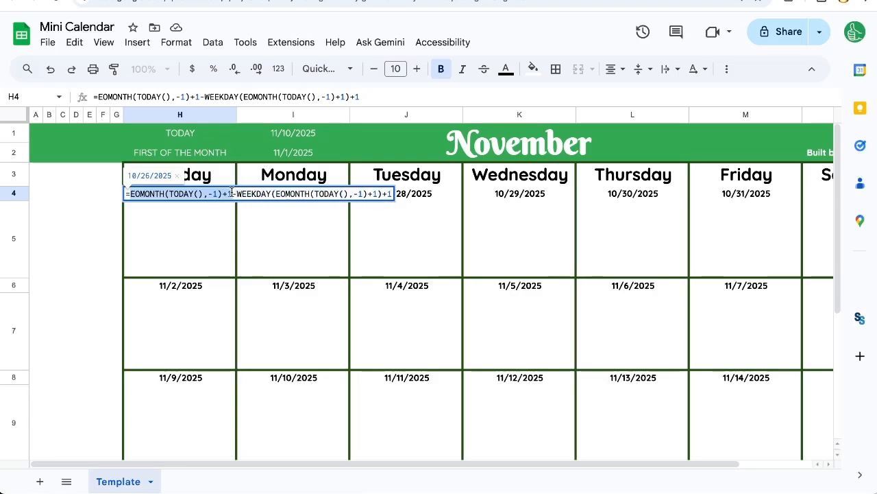
left_click(172, 195)
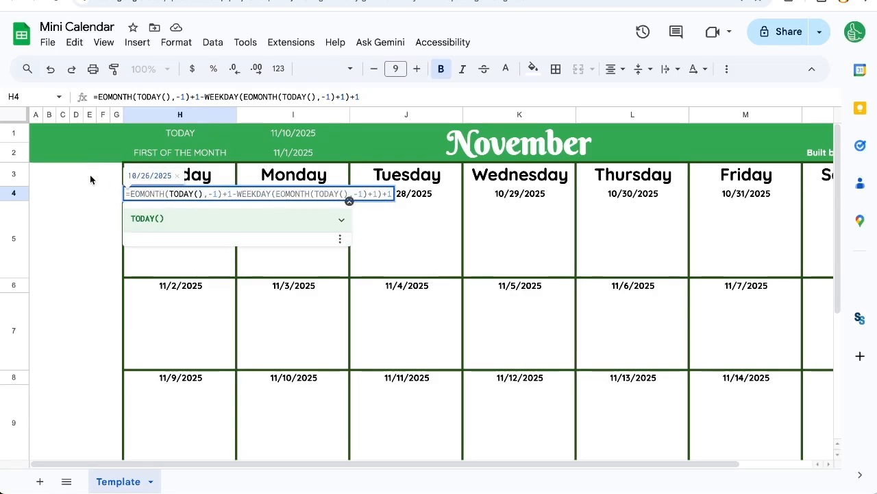
key("ctrl+a")
key("ctrl+c")
key("Escape")
left_click(254, 236)
key("ctrl+v")
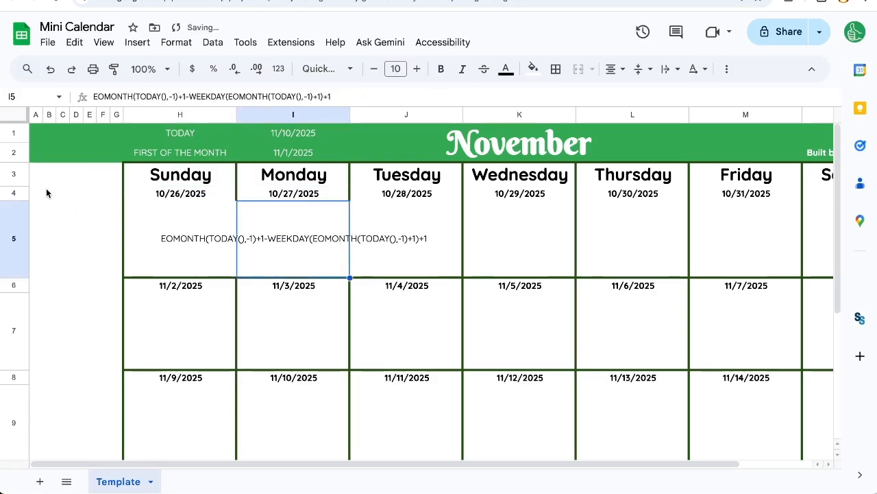
Step: Start the first mini calendar date in A3 with the formula =EOMONTH(TODAY(),-1)+1
left_click(38, 175)
type("=")
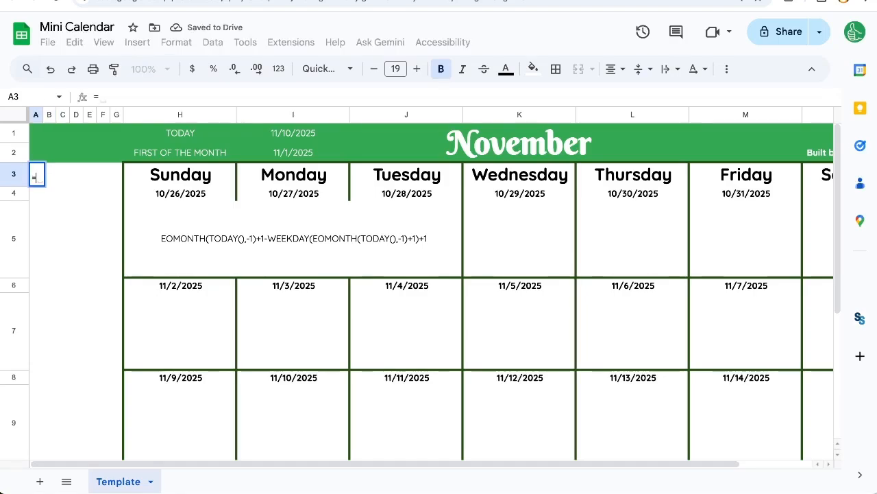
type("TODAY()")
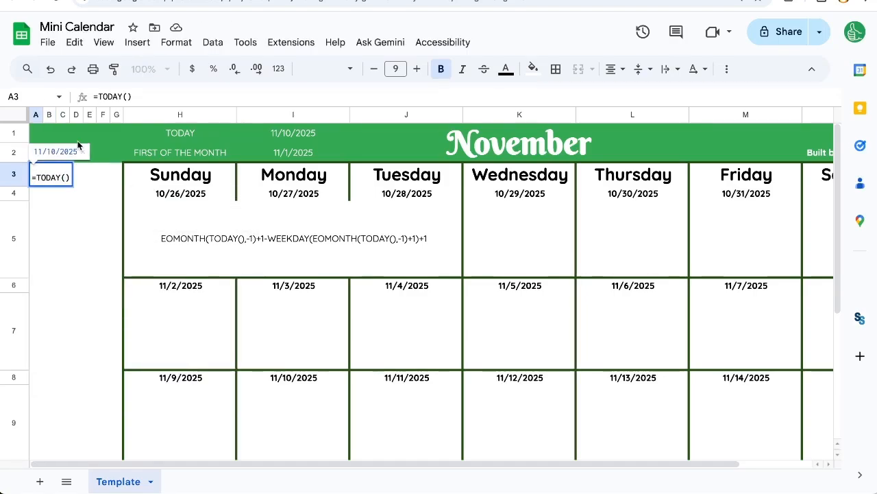
left_click(35, 177)
type("EOMONTH")
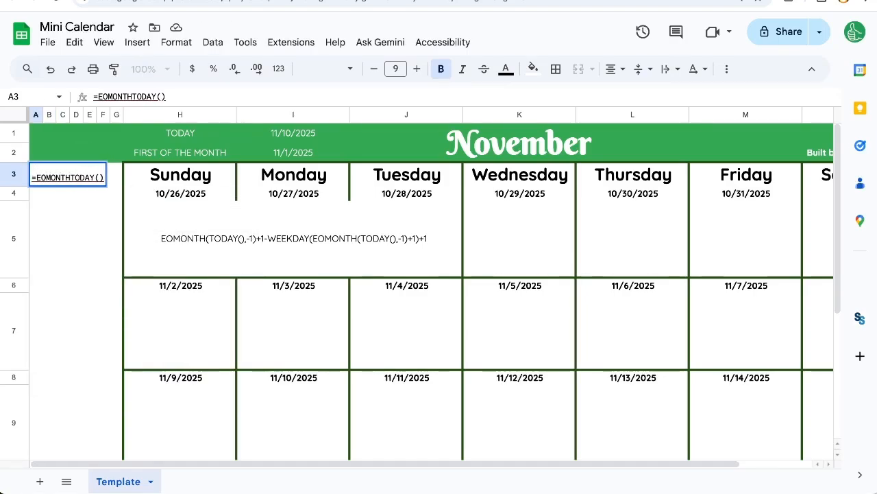
type("(TODAY(),-1")
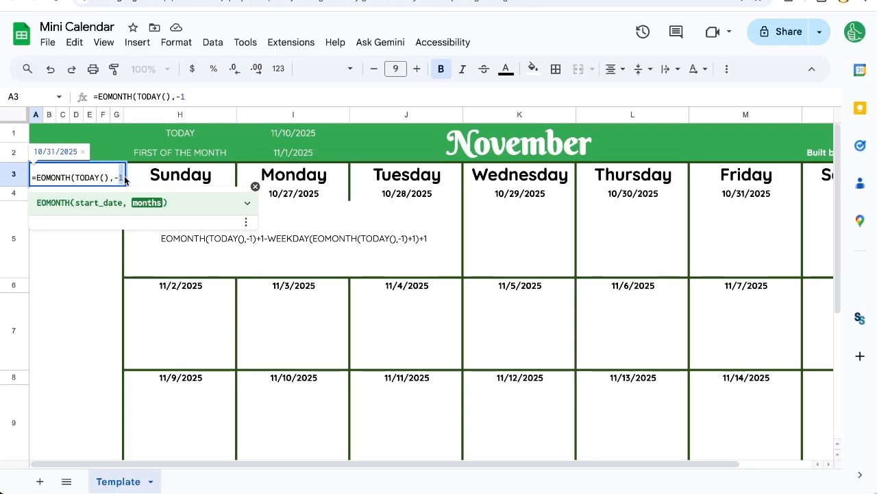
type(")")
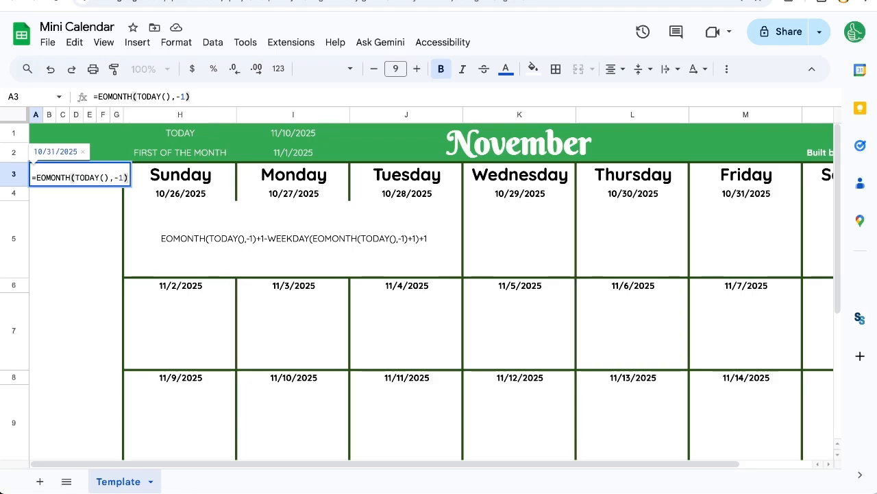
type("+1")
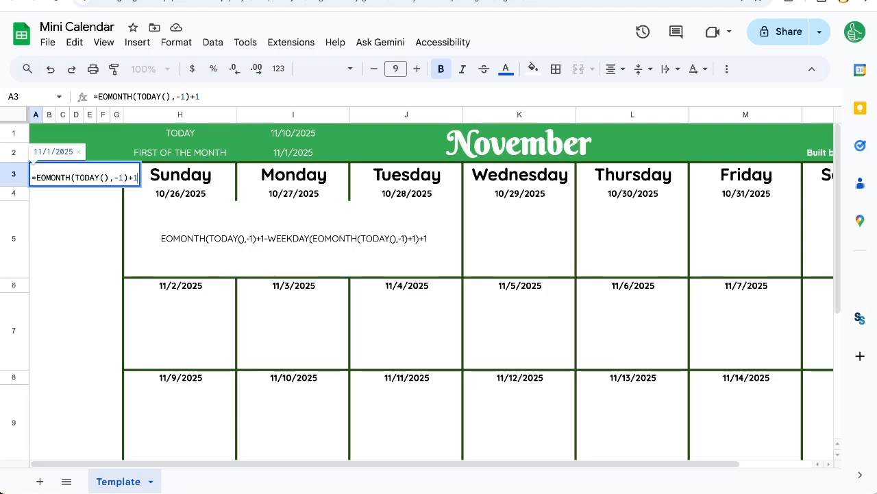
Step: Extend the A3 formula with -WEEKDAY(EOMONTH(TODAY(),-1)+1) and enter it
type("-WEEKDAY(")
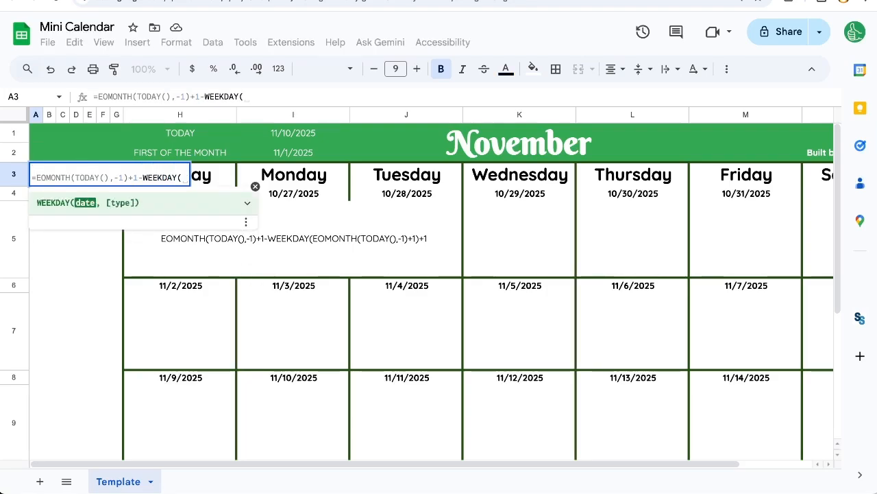
type("TODAY()")
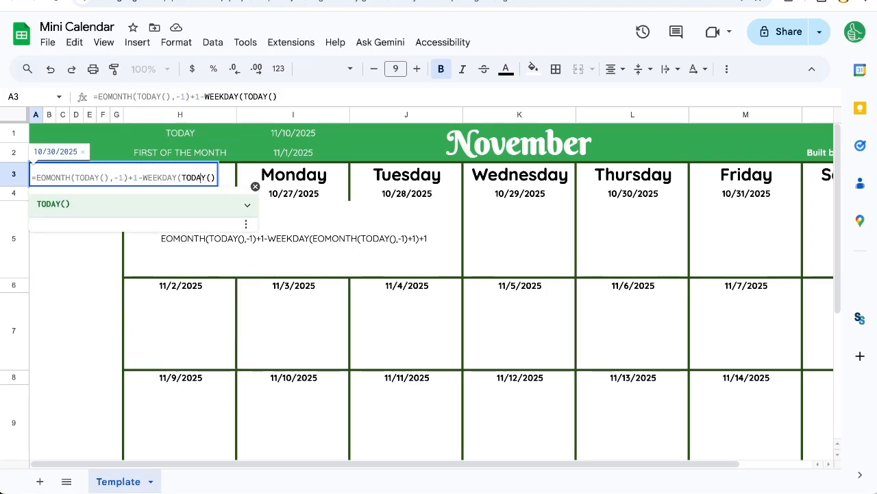
type("EOMONTH(")
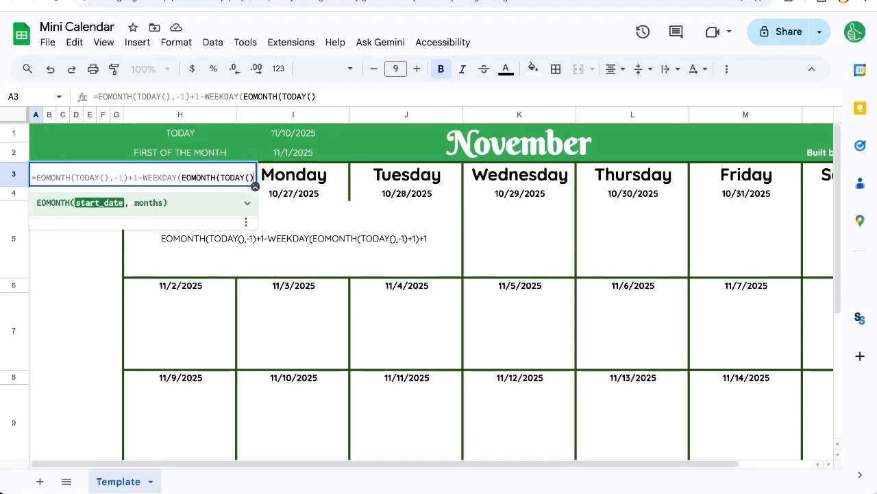
type(",-1)+1")
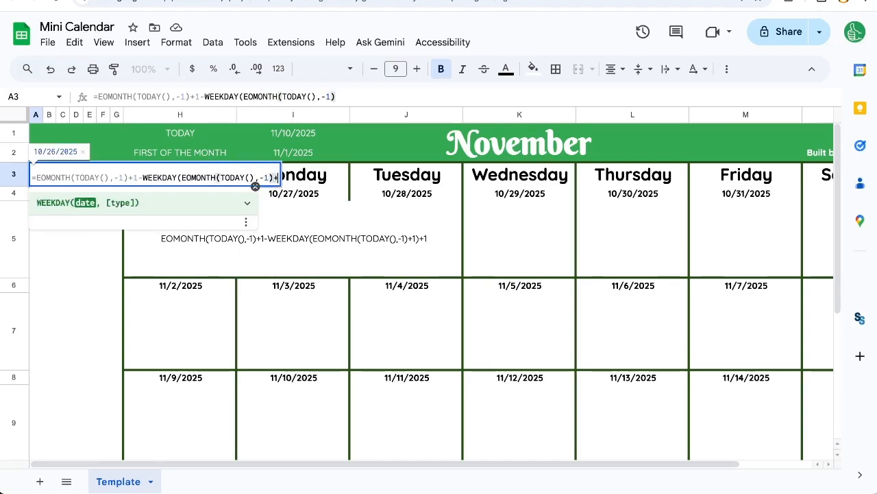
key("Return")
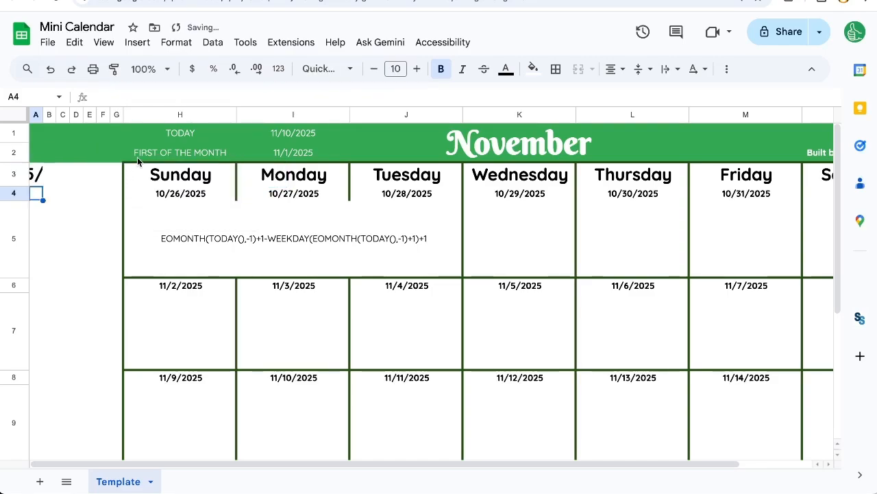
Step: Append +1 to the end of the A3 formula after the WEEKDAY part
left_click(59, 178)
double_click(59, 179)
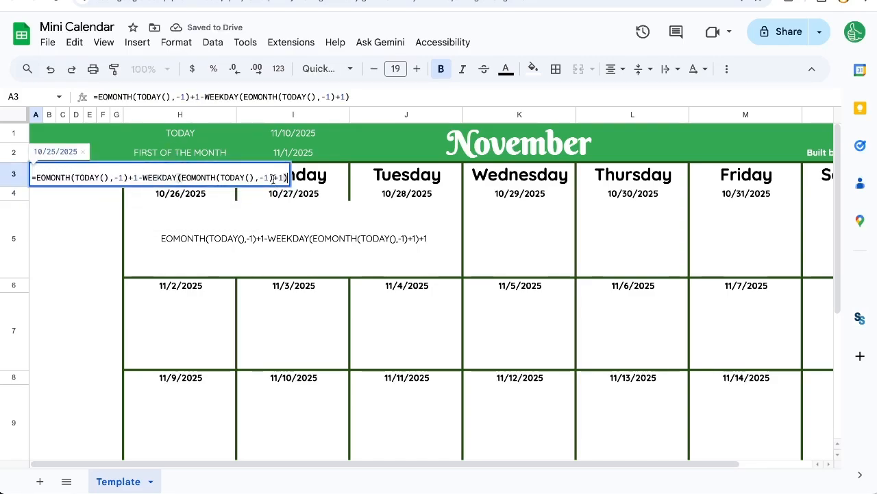
type("+1")
left_click(38, 177)
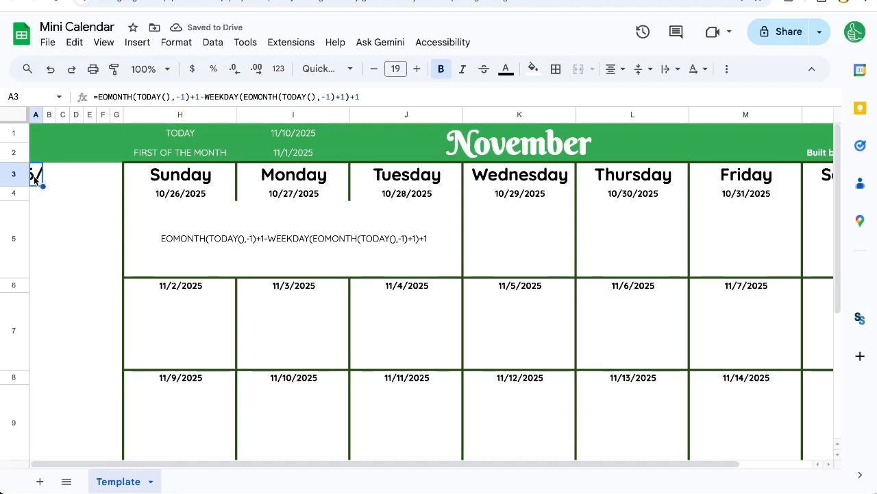
Step: Apply a custom date format to A3 that shows only the day without a leading zero
left_click(176, 42)
mouse_move(199, 131)
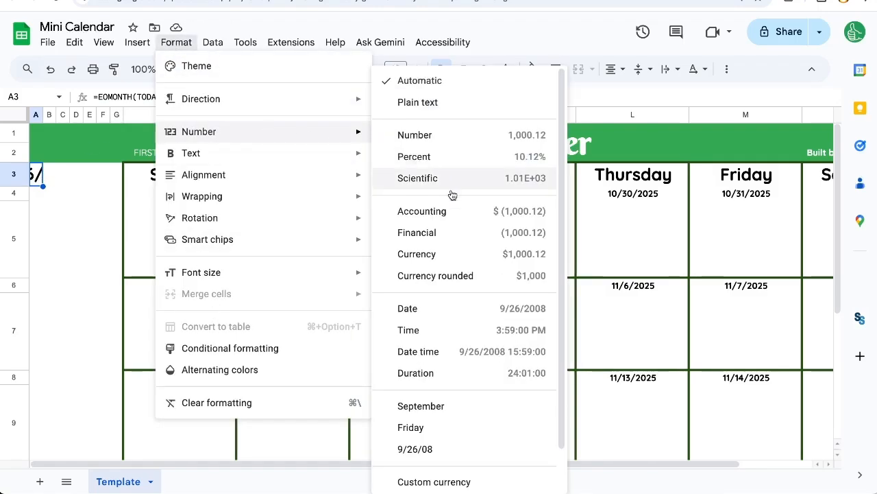
scroll(446, 451, "down", 2)
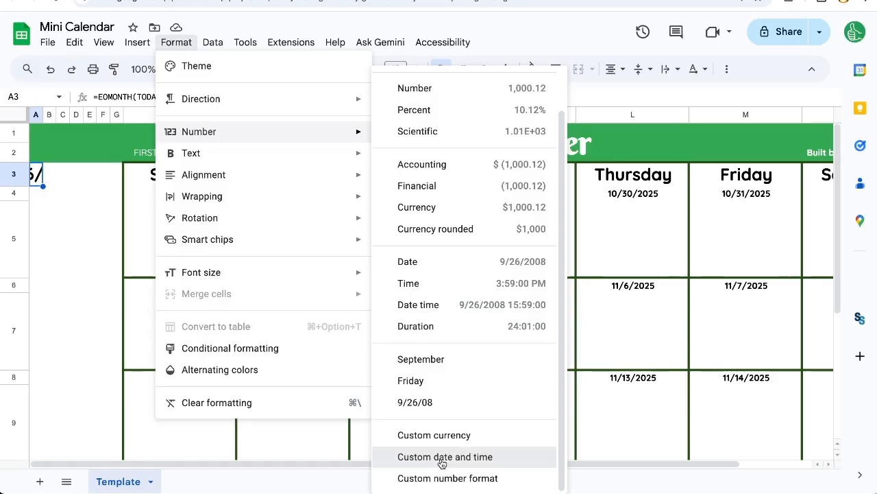
left_click(439, 459)
left_click(327, 204)
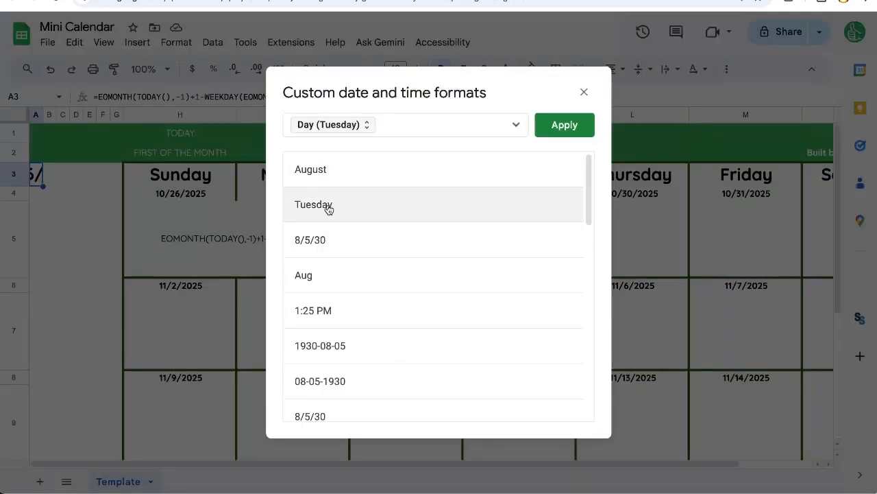
left_click(365, 127)
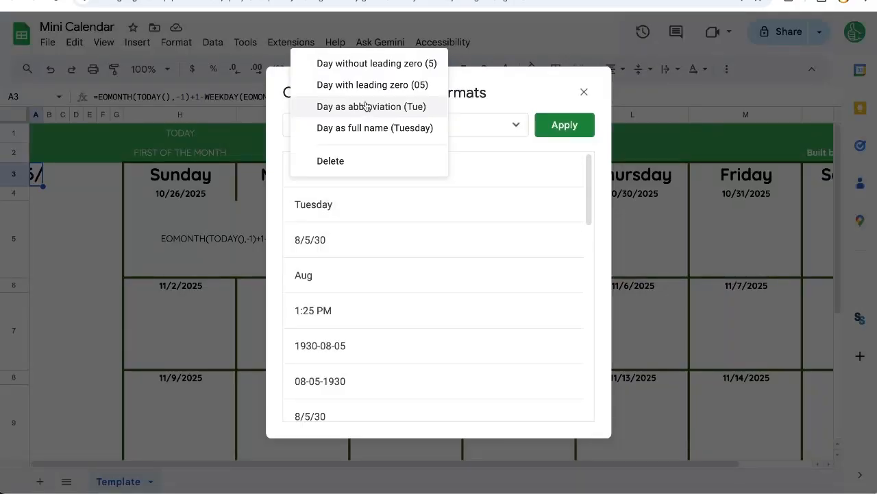
left_click(340, 74)
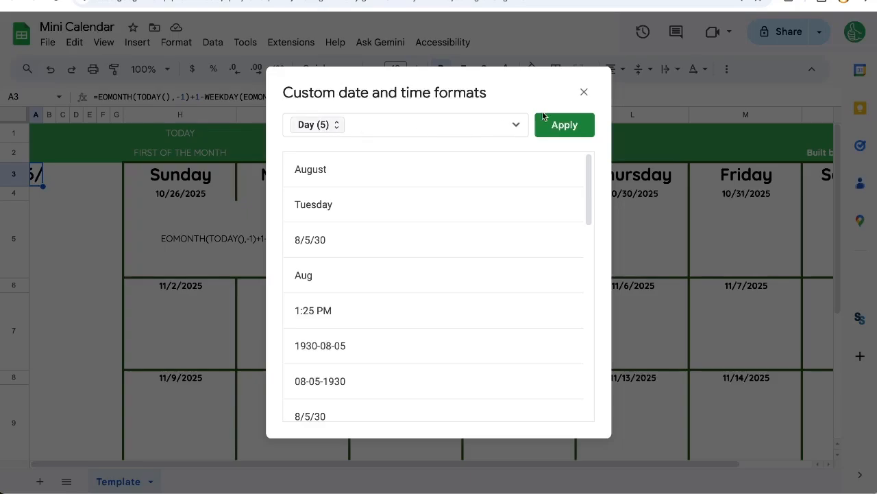
left_click(559, 130)
Step: Set the font size of A3 to 8
left_click(392, 68)
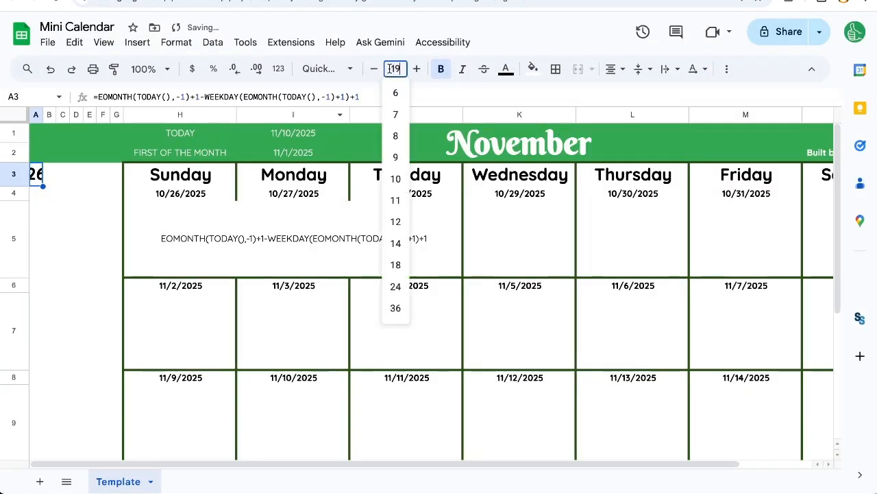
type("8")
key("Return")
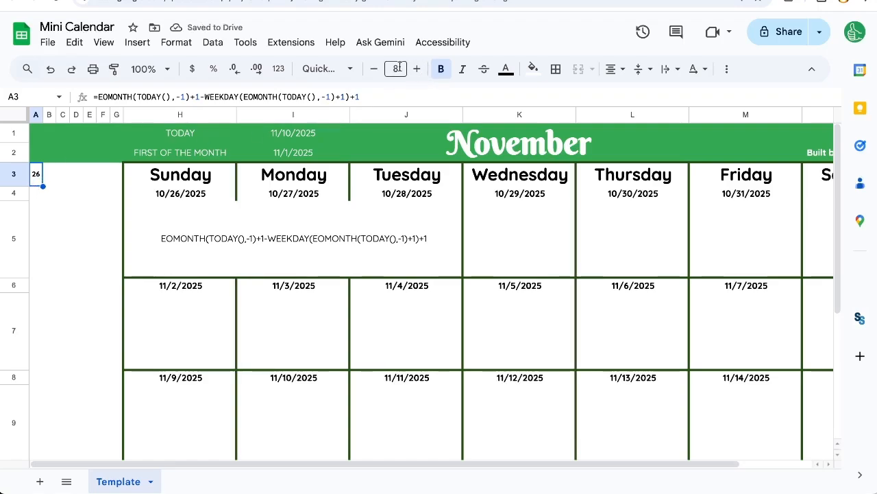
Step: Copy the A3 formula text into B3 and change its final +1 to +2
double_click(38, 180)
key("ctrl+a")
key("ctrl+c")
key("Escape")
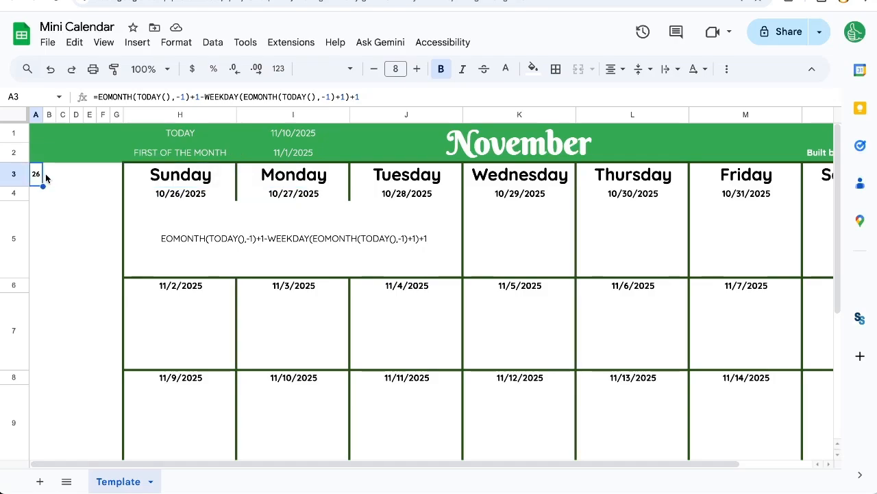
double_click(48, 177)
key("ctrl+v")
key("BackSpace")
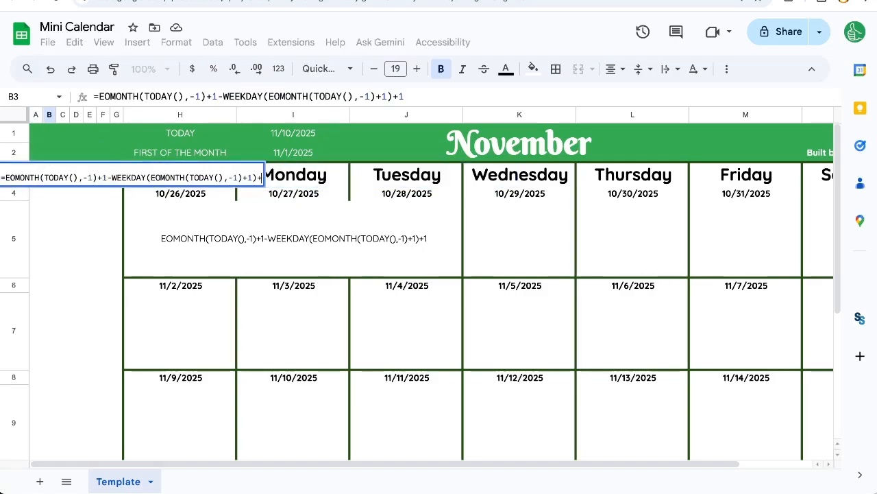
type("2")
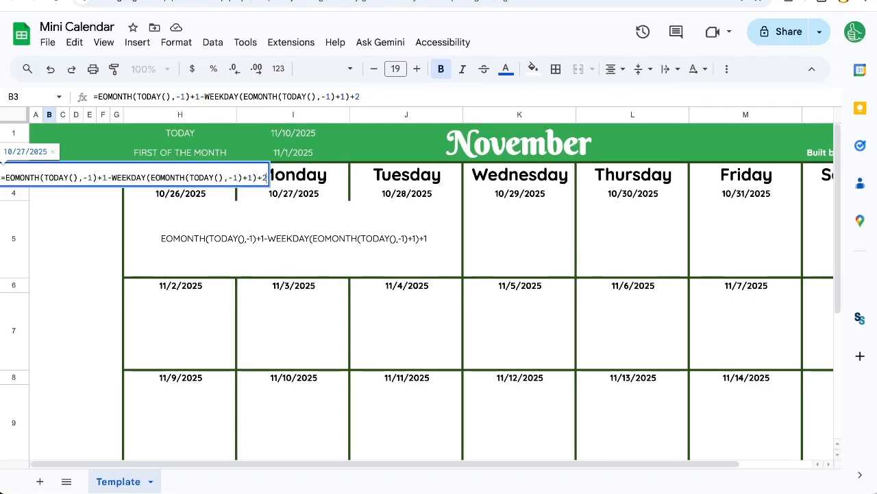
key("Return")
Step: Copy A3 and paste only its format onto B3
key("Up")
key("Left")
key("super+c")
key("Right")
right_click(50, 176)
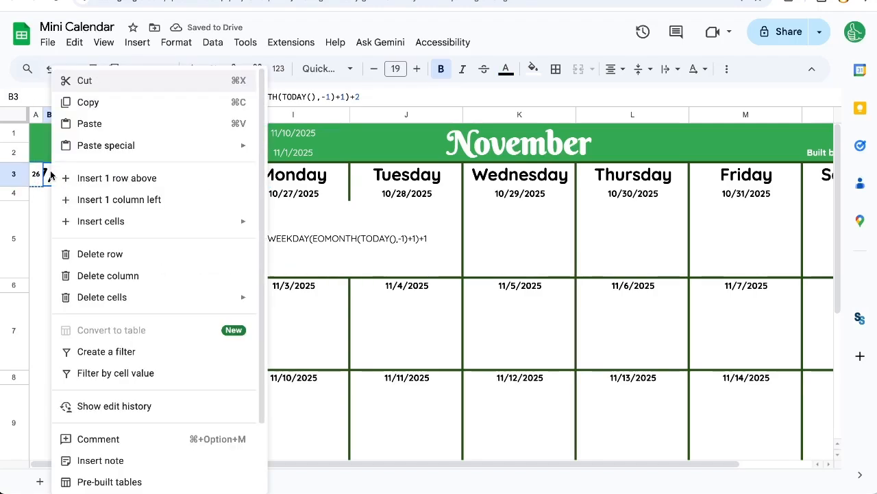
mouse_move(131, 145)
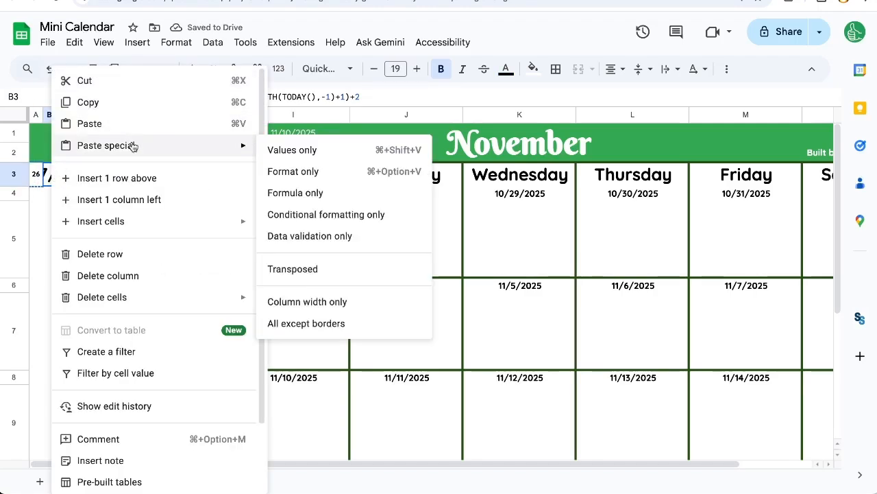
left_click(334, 181)
Step: Paste the B3 date cell into C3 and change the end of its formula to +3
mouse_move(64, 175)
left_mouse_down()
mouse_move(118, 176)
mouse_move(114, 233)
mouse_move(94, 241)
mouse_move(92, 198)
mouse_move(112, 197)
mouse_move(70, 176)
left_mouse_up()
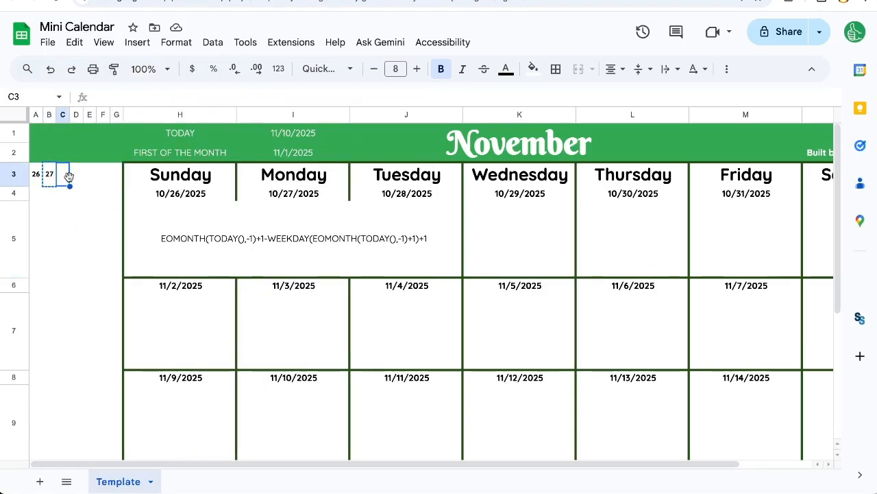
key("ctrl+v")
double_click(65, 173)
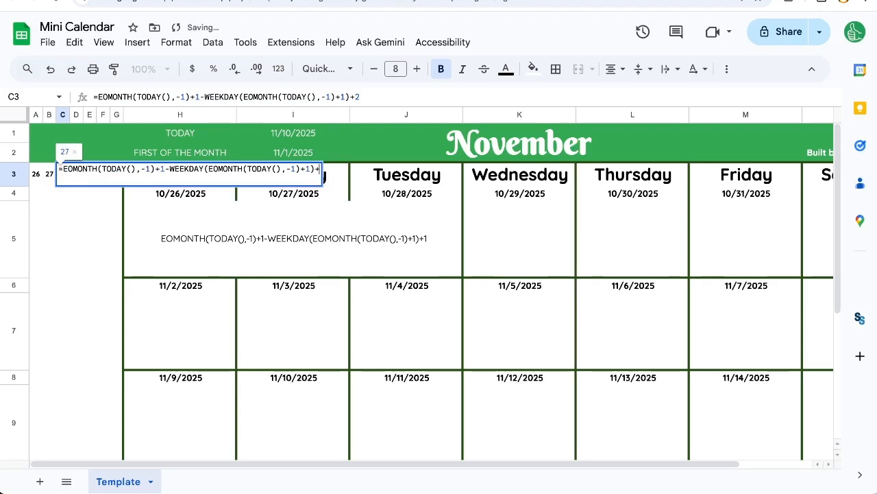
type("3")
key("Return")
Step: Fill D3 with the date formula from C3, changing its ending to +4, and copy the cell
left_click(76, 173)
type("27")
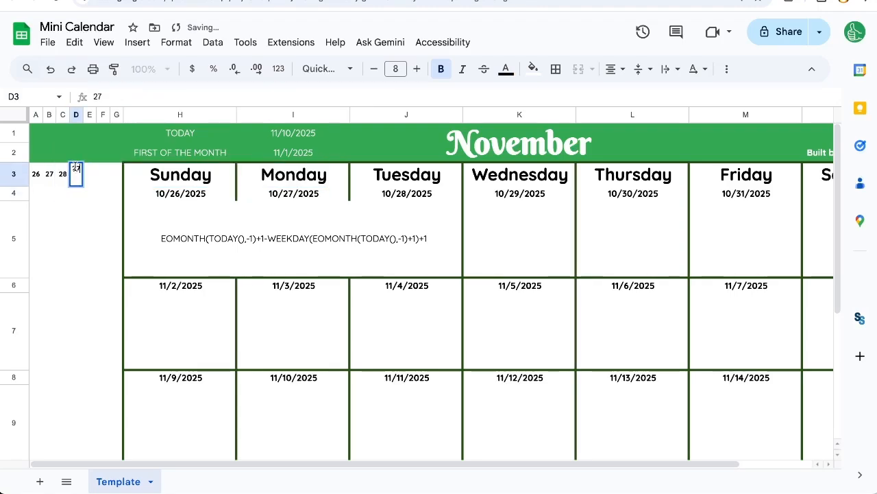
key("ctrl+v")
key("ctrl+c")
Step: Paste the D3 date formula into E3 and F3, changing the endings to +5 and +6
left_click(89, 175)
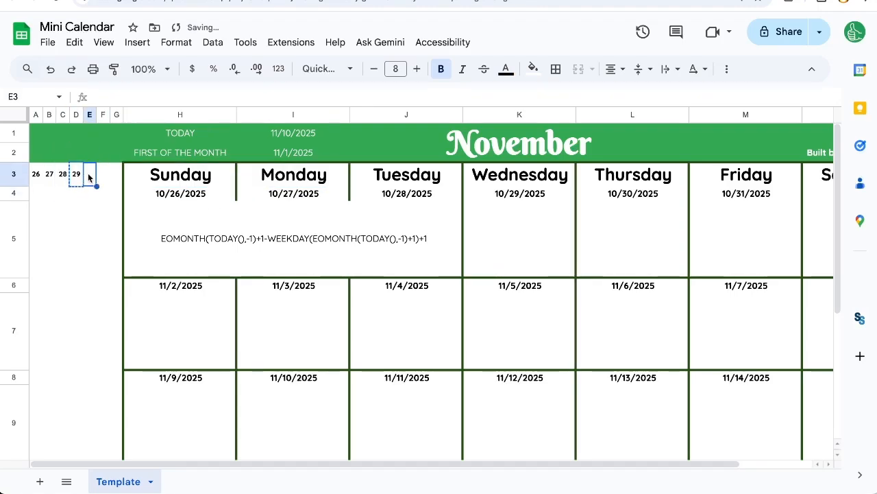
key("ctrl+v")
double_click(89, 174)
type("5")
key("Return")
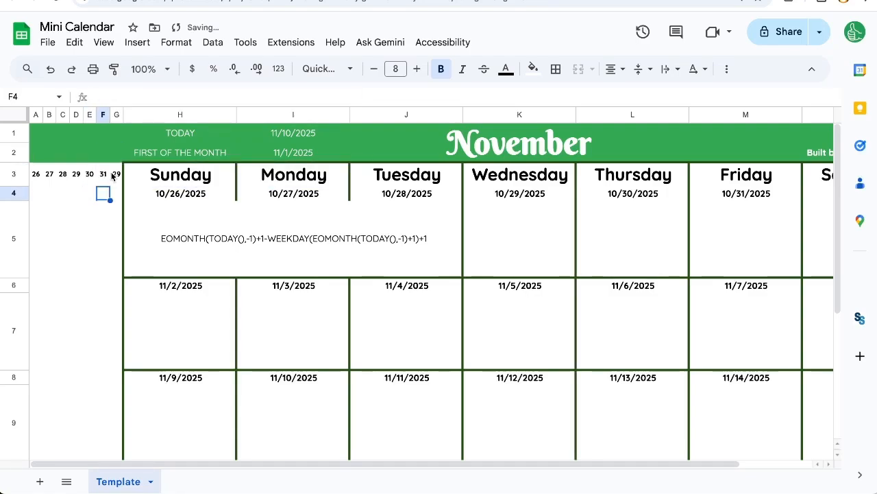
Step: Change the end of the date formula in G3 to +7
double_click(113, 174)
key("BackSpace")
type("7")
key("Return")
left_click_drag(38, 176, 117, 176)
Step: Check the formula in H6 and enter =A3+7 in A4 to start the mini calendar's second week
left_click(35, 195)
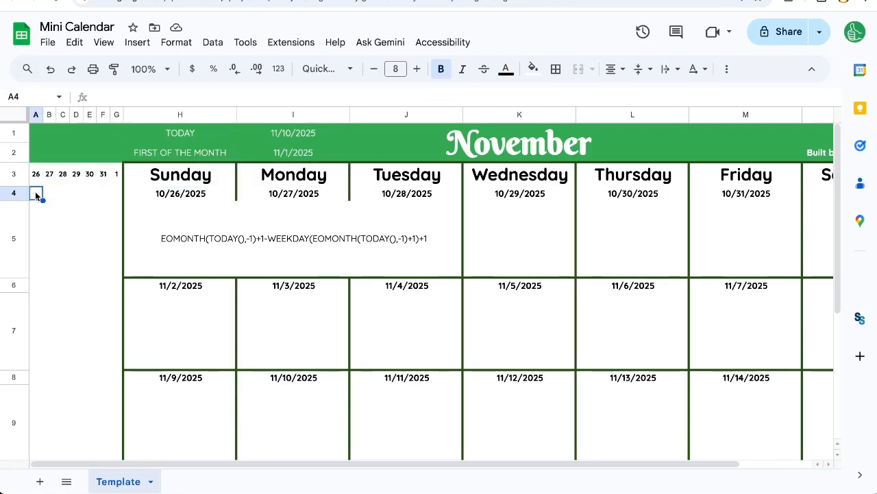
left_click(188, 288)
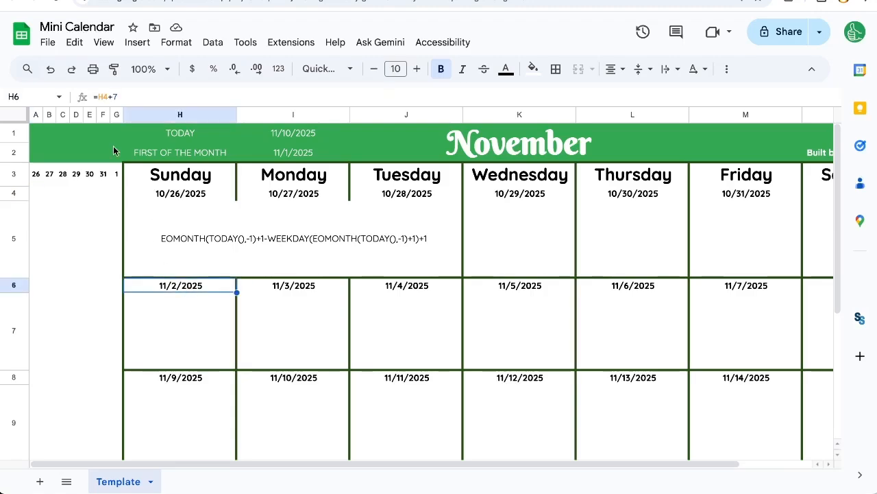
left_click(37, 194)
key("ctrl+v")
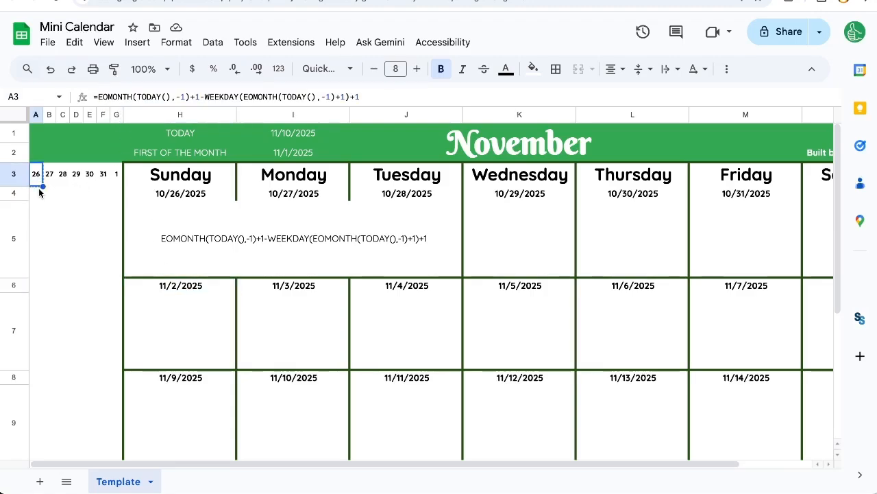
type("=")
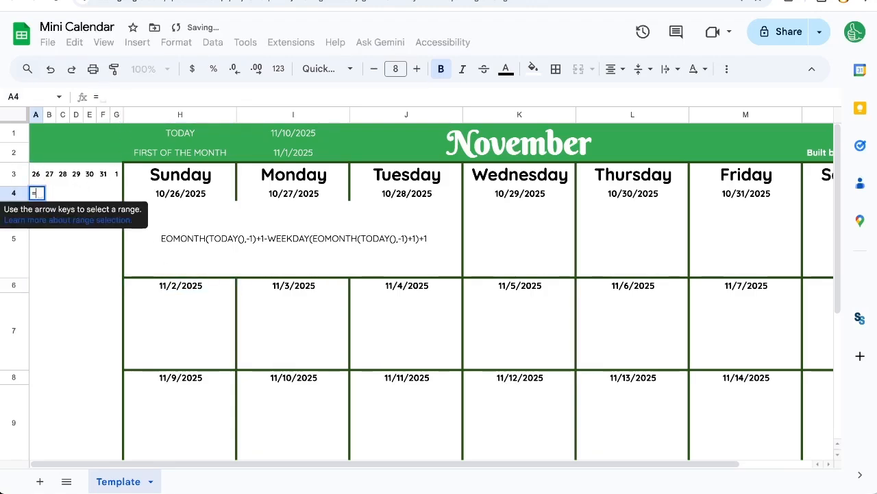
left_click(37, 179)
type("+7")
key("Return")
Step: Copy B3 with its formatting into B4 and replace the pasted formula with a bare equals sign
left_click(49, 174)
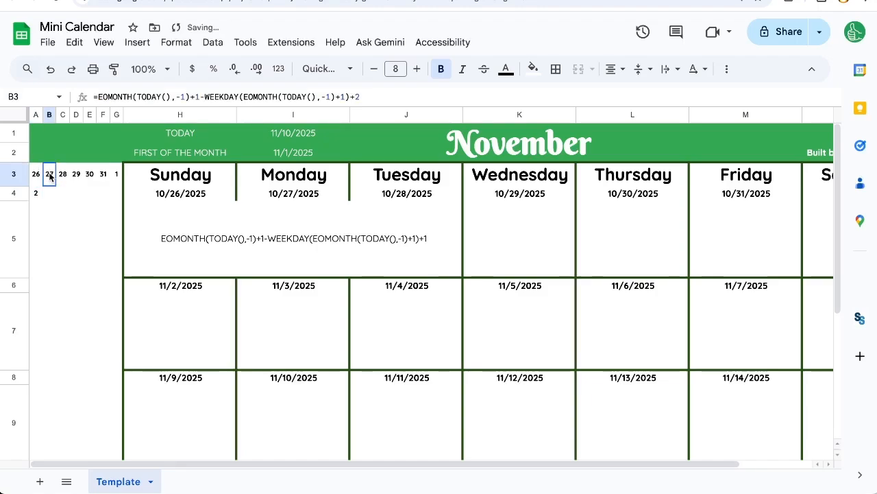
key("ctrl+c")
left_click(50, 193)
key("ctrl+v")
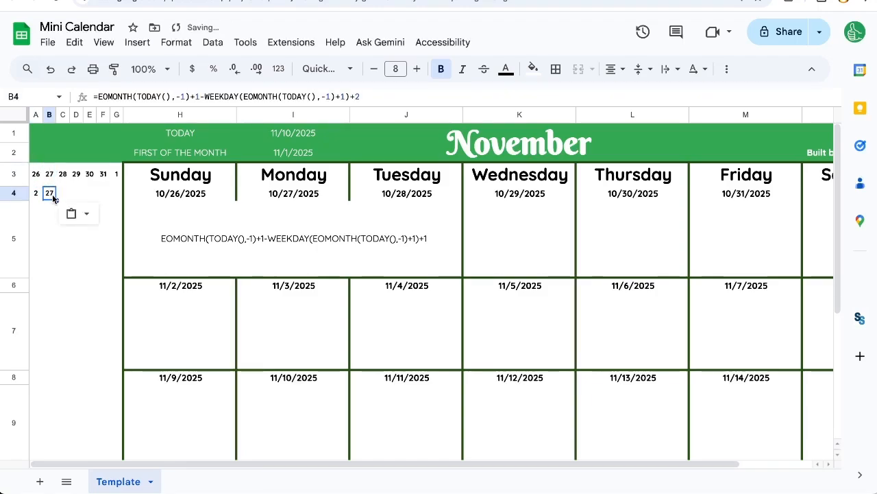
double_click(52, 196)
key("ctrl+a")
type("=")
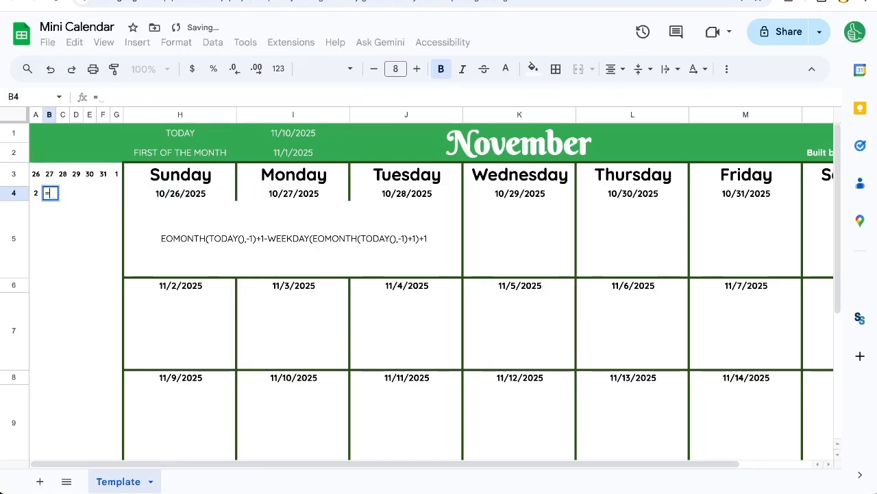
left_click(48, 175)
type("+")
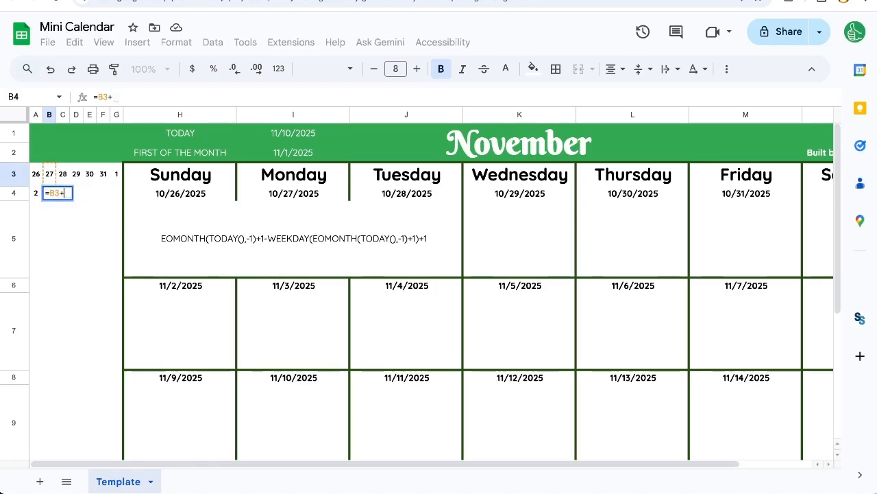
key("BackSpace")
key("BackSpace")
key("BackSpace")
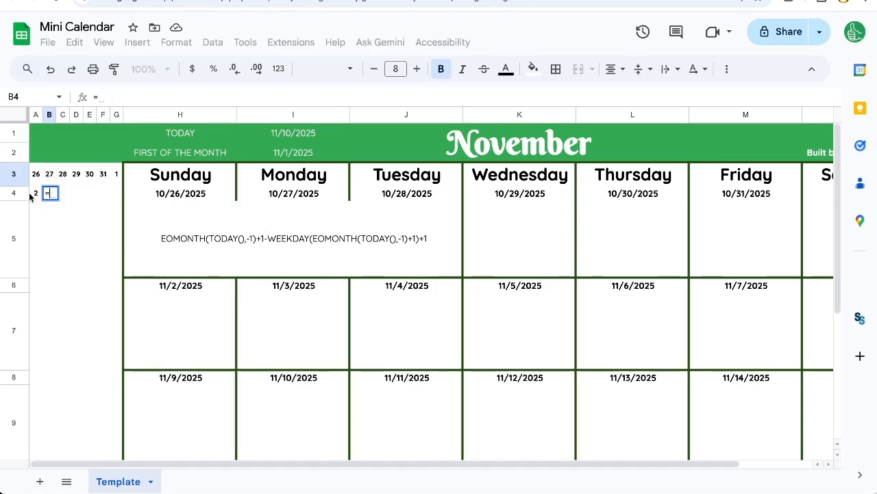
Step: Complete B4 as =A4+1 and extend the formula across to G4
left_click(36, 194)
type("+1")
key("ctrl+Return")
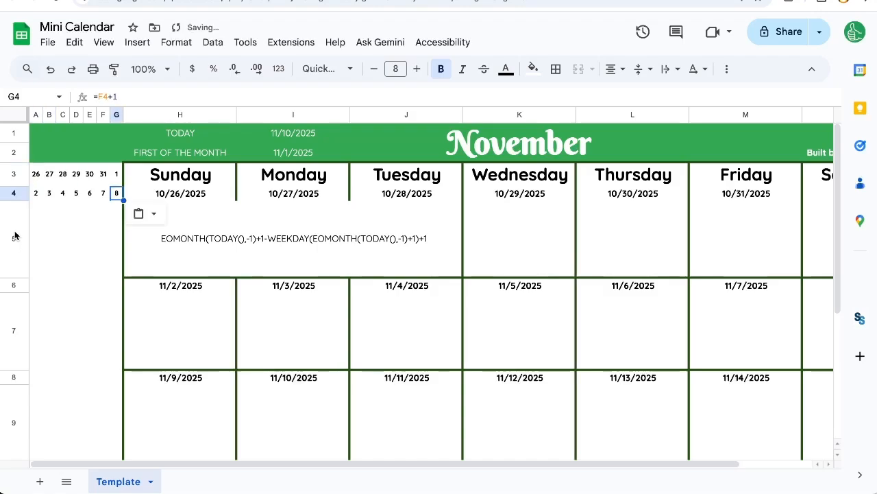
Step: Insert one blank row below row 4 for the next mini calendar week
left_click(36, 237)
left_click_drag(30, 233, 106, 237)
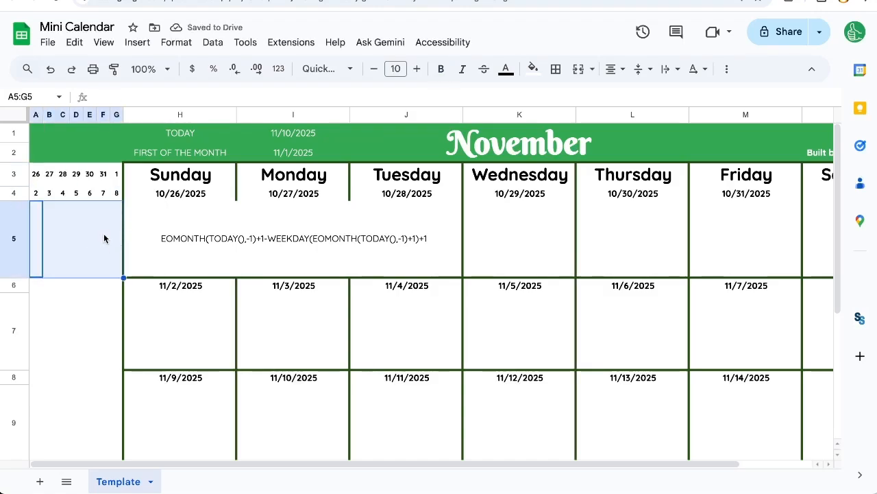
right_click(9, 196)
left_click(55, 271)
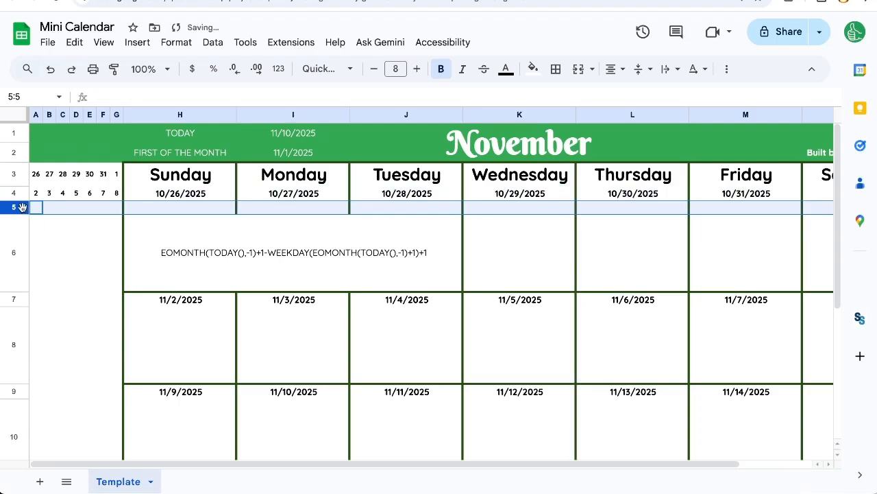
Step: Set the height of rows 3 and 4 to 20 pixels
left_click_drag(13, 174, 12, 191)
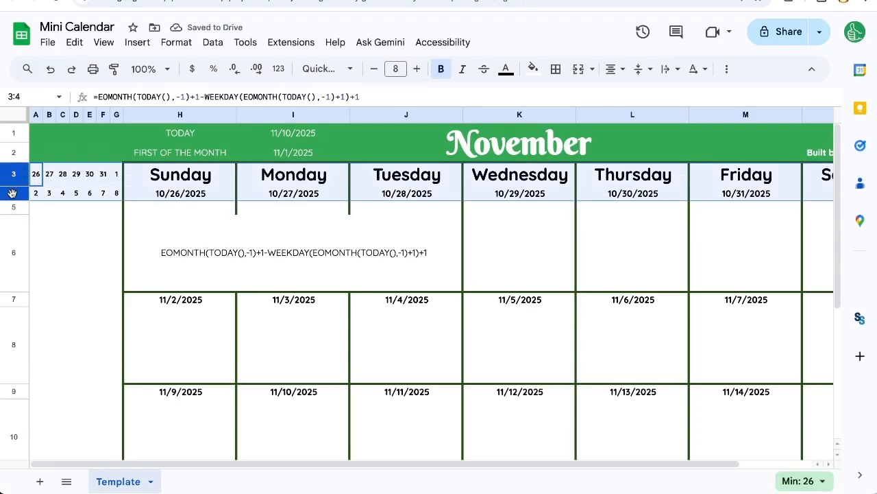
right_click(11, 193)
left_click(79, 358)
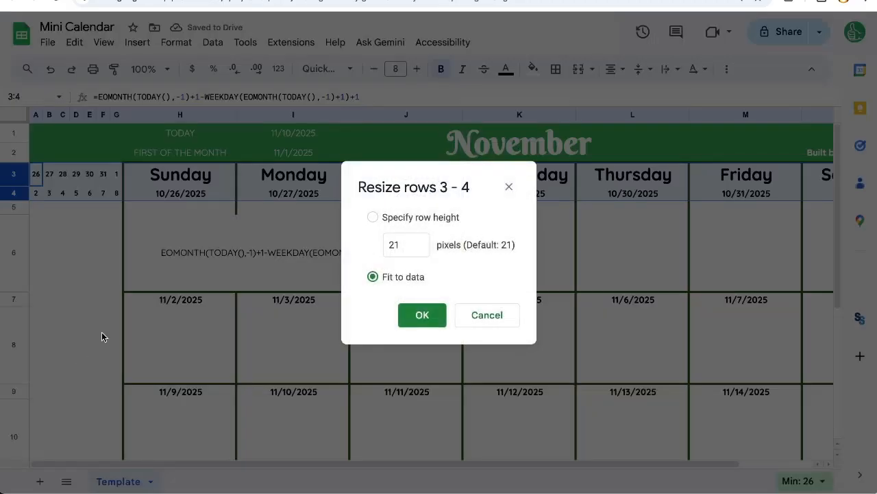
left_click(390, 255)
key("BackSpace")
type("0")
key("Return")
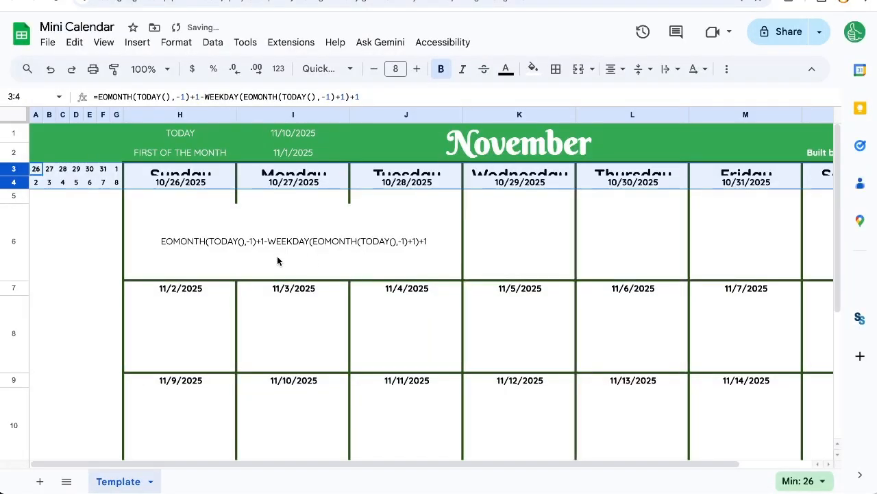
Step: Insert one more blank row beside row 5 and move the large calendar's Sunday date from H4 to H5
right_click(13, 195)
left_click(78, 268)
left_click(176, 190)
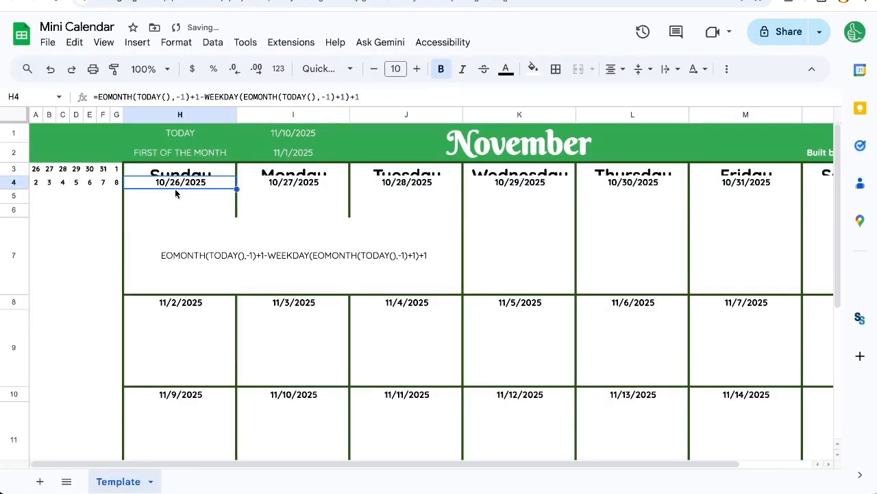
key("super+x")
key("Down")
key("super+v")
key("Right")
key("Up")
key("Up")
key("super+x")
key("Down")
key("super+v")
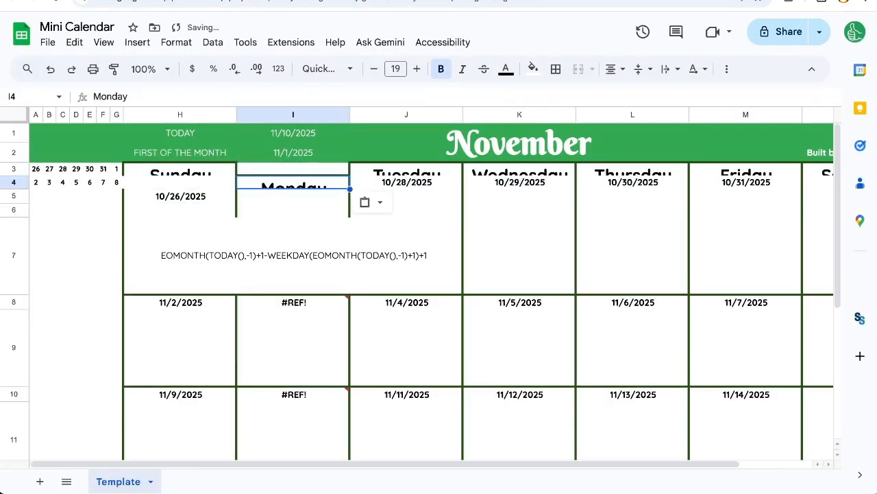
Step: Move the large calendar's Monday to Saturday dates from I4:N4 down to I5:N5
key("Down")
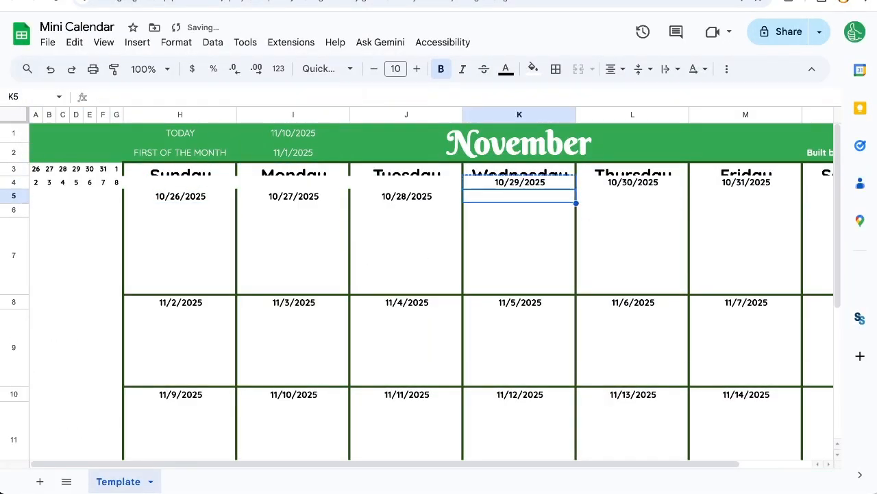
key("super+v")
key("Right")
key("Up")
key("super+x")
key("Down")
key("super+v")
key("Right")
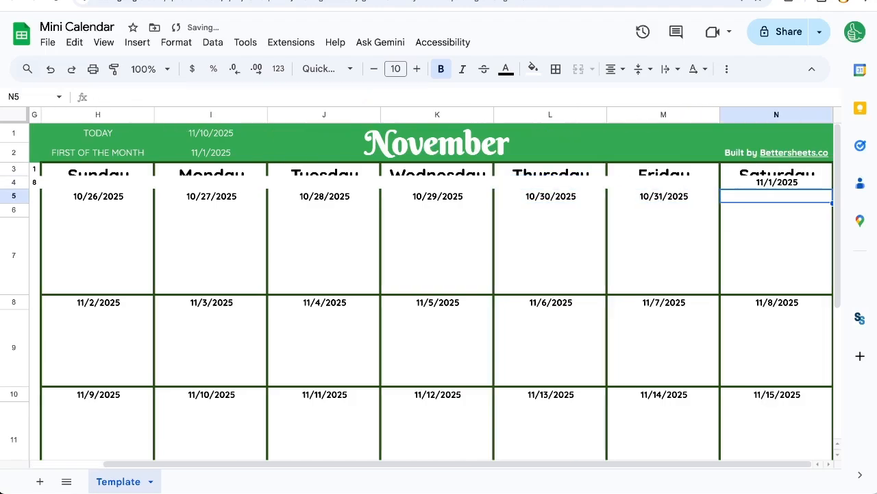
key("Up")
key("super+x")
key("Down")
key("super+v")
Step: Merge each weekday heading from Sunday to Saturday with the empty cell below it, across rows 3 and 4 of columns H to N
key("Left")
key("Left")
key("Left")
key("Left")
key("Left")
key("Left")
key("Left")
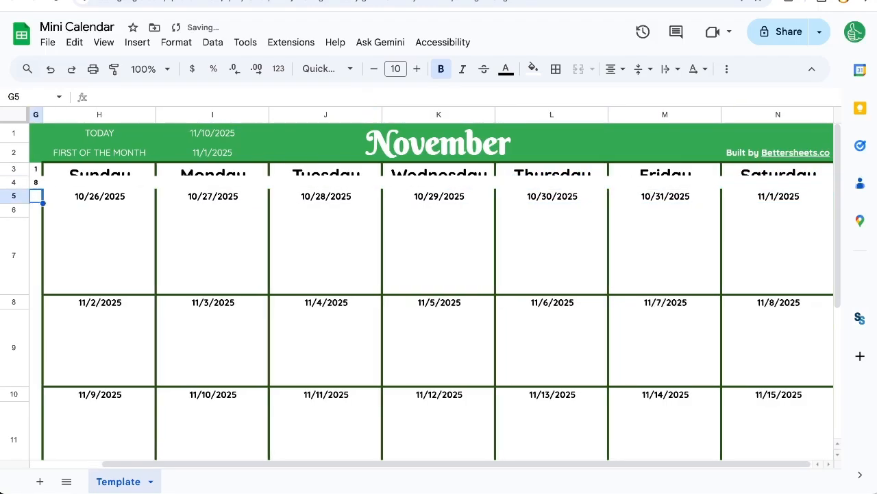
key("Right")
key("Up")
key("Up")
key("shift+Down")
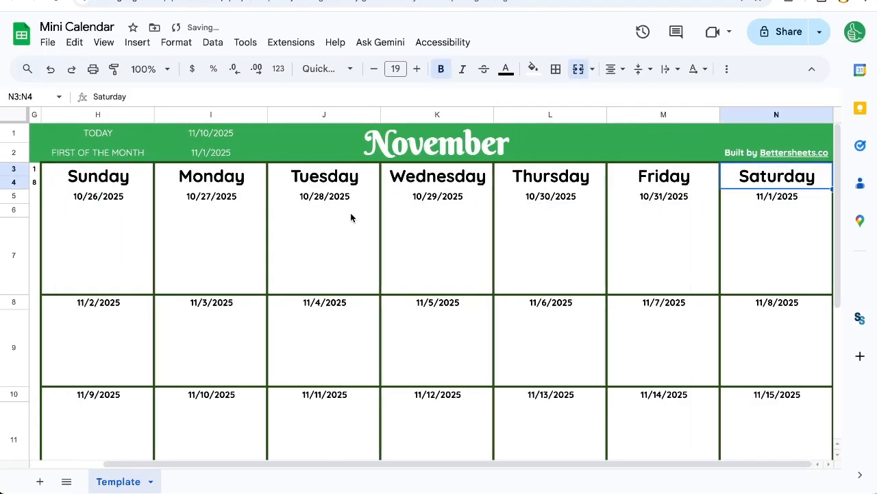
Step: Insert another blank row at row 6
scroll(130, 198, "left", 3)
left_click(27, 183)
right_click(17, 209)
left_click(75, 249)
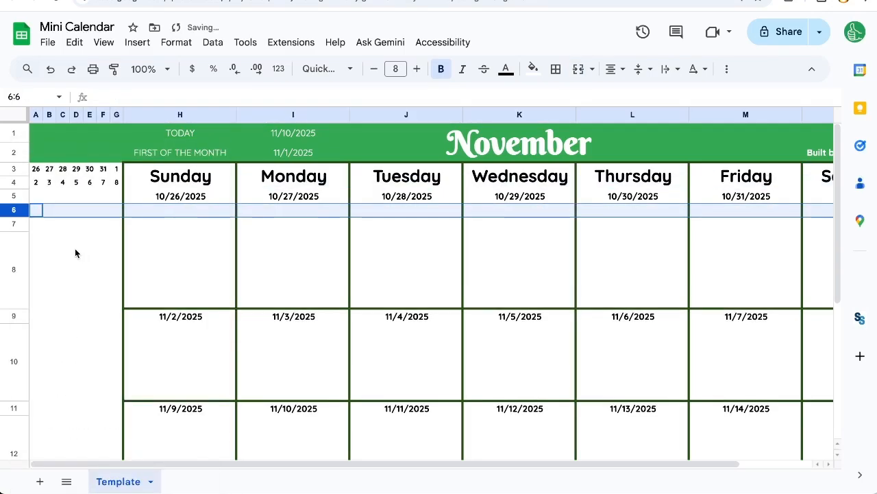
Step: Copy the +7 formula from A4 into A5 and check its cell reference
left_click(35, 194)
left_click_drag(35, 195, 103, 195)
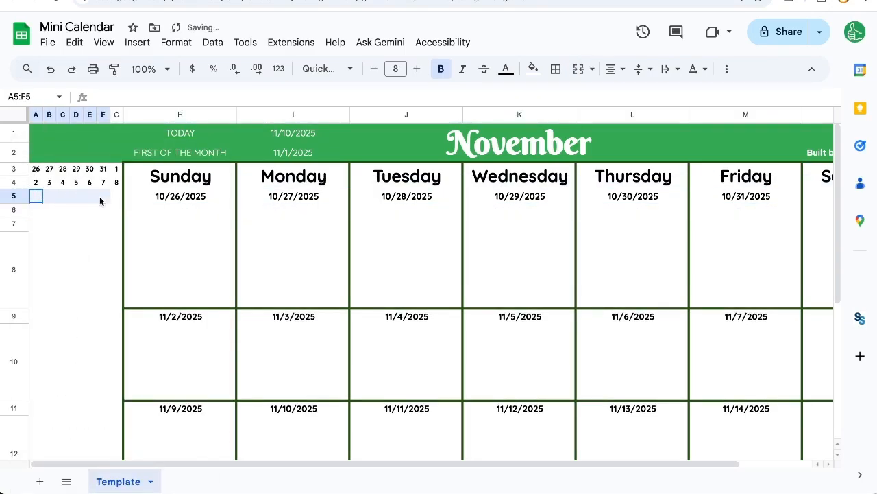
left_click(39, 184)
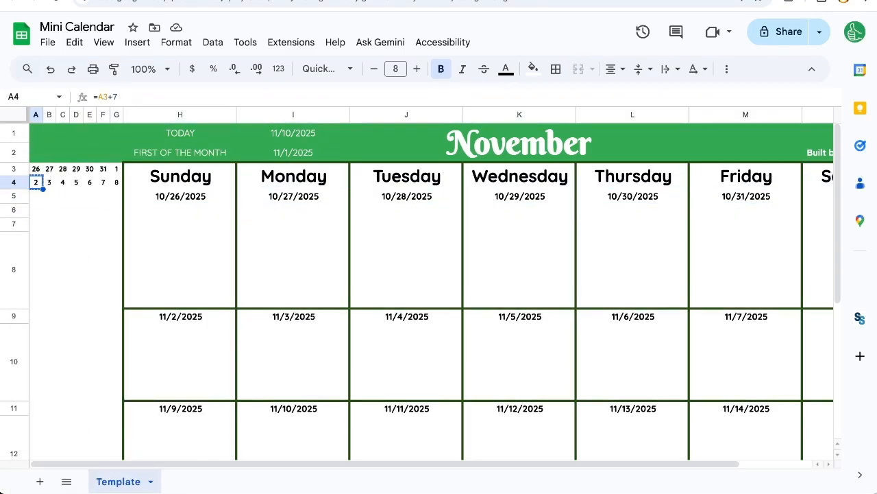
left_click(38, 195)
key("ctrl+v")
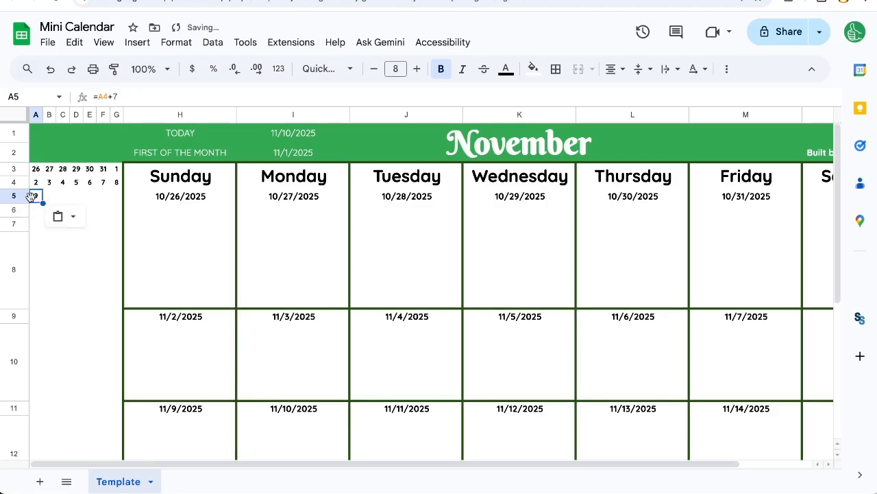
left_click_drag(99, 97, 137, 94)
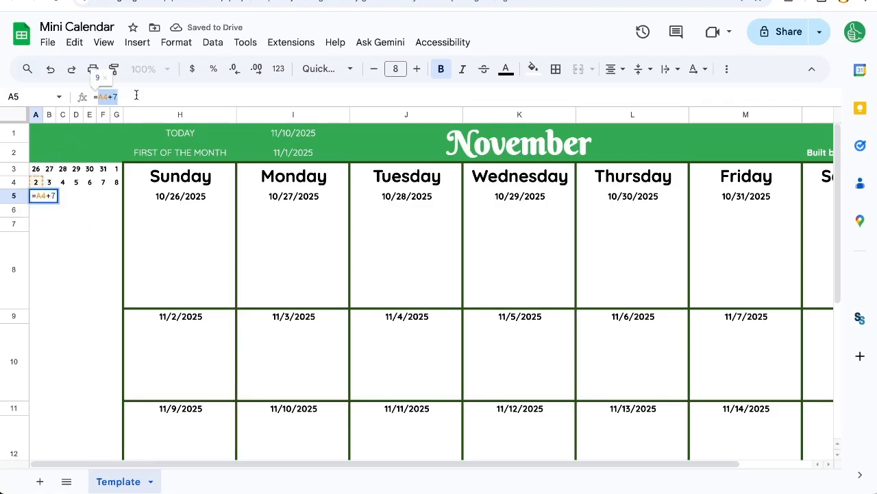
key("Escape")
Step: Copy the +1 formulas from B4:G4 into B5:G5
left_click(52, 195)
key("ctrl+v")
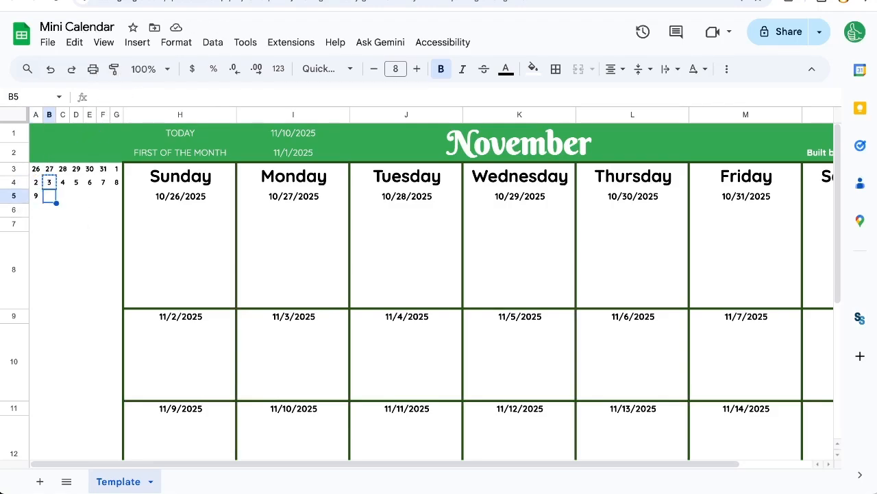
left_click_drag(49, 182, 76, 182)
key("shift+Right")
key("shift+Right")
key("shift+Right")
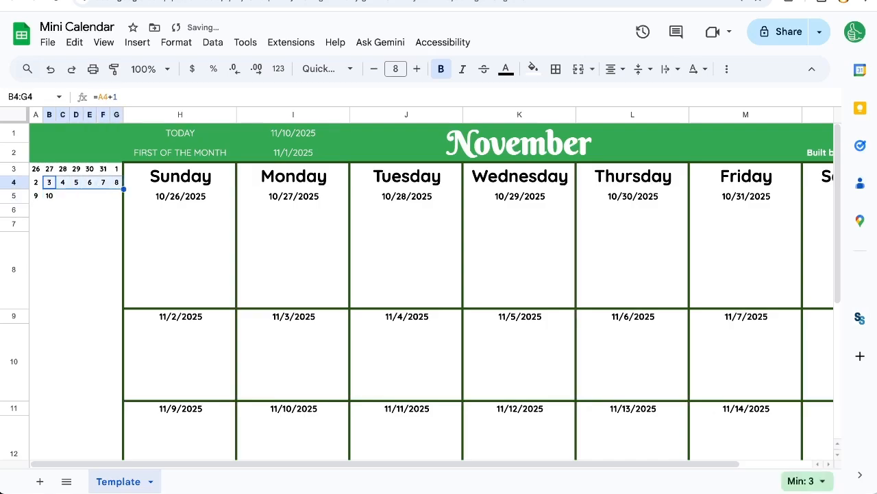
key("ctrl+c")
key("Down")
key("ctrl+v")
Step: Copy the week in A5:G5 and paste it into rows 6 and 7
key("Left")
key("shift+Right")
key("shift+Right")
key("shift+Right")
key("shift+Right")
key("shift+Right")
key("shift+Right")
key("ctrl+c")
key("Down")
key("ctrl+v")
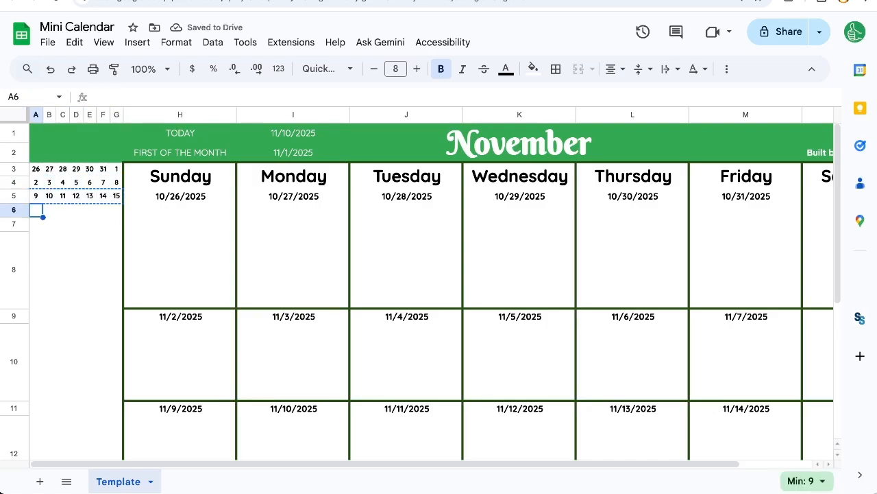
key("Down")
key("ctrl+v")
left_click_drag(36, 169, 116, 225)
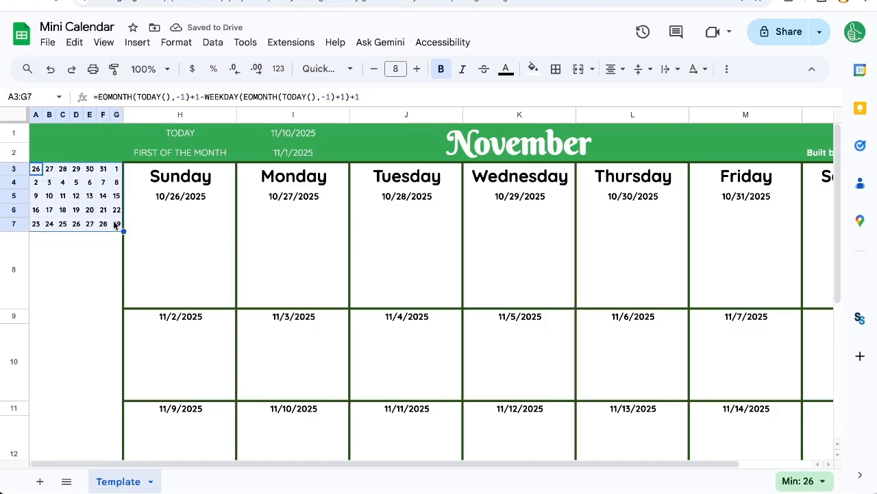
left_click(59, 160)
left_click_drag(35, 169, 124, 226)
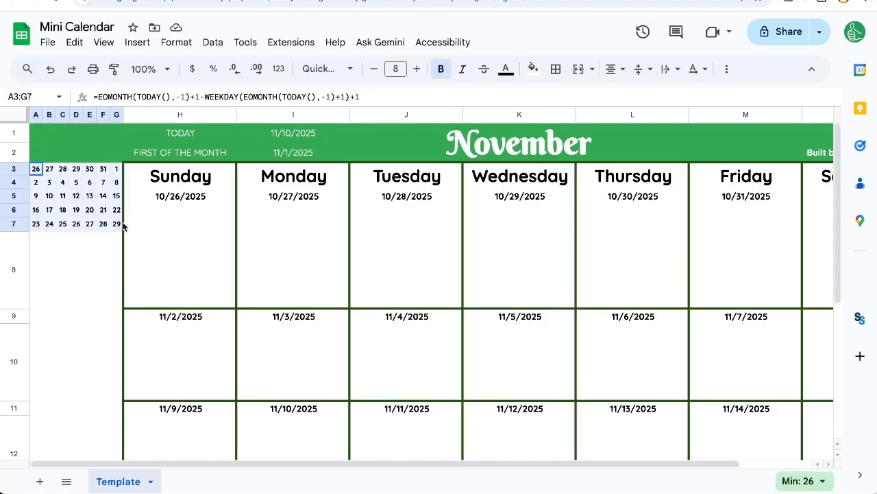
left_click(39, 169)
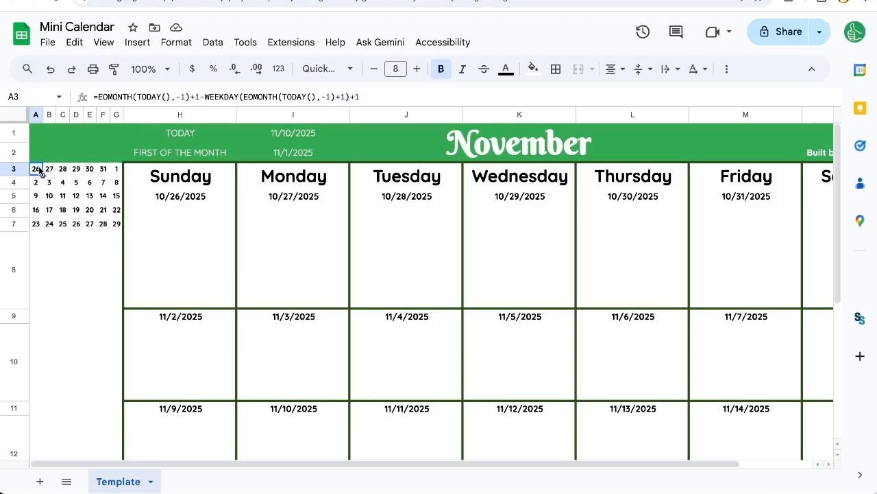
Step: Set the font of the mini calendar numbers in A3:G7 to Playfair Display and their size to 9
key("Right")
key("Right")
key("Right")
key("Right")
key("ctrl+plus")
key("ctrl+plus")
key("ctrl+plus")
key("ctrl+plus")
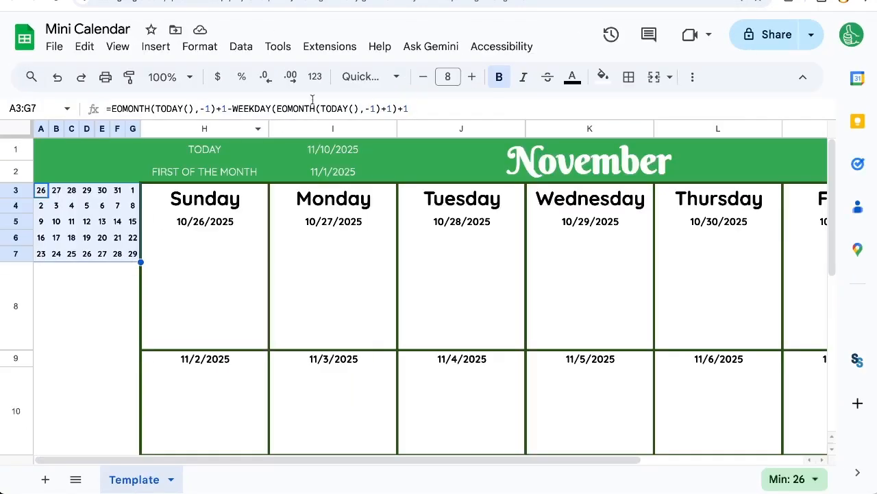
left_click(372, 76)
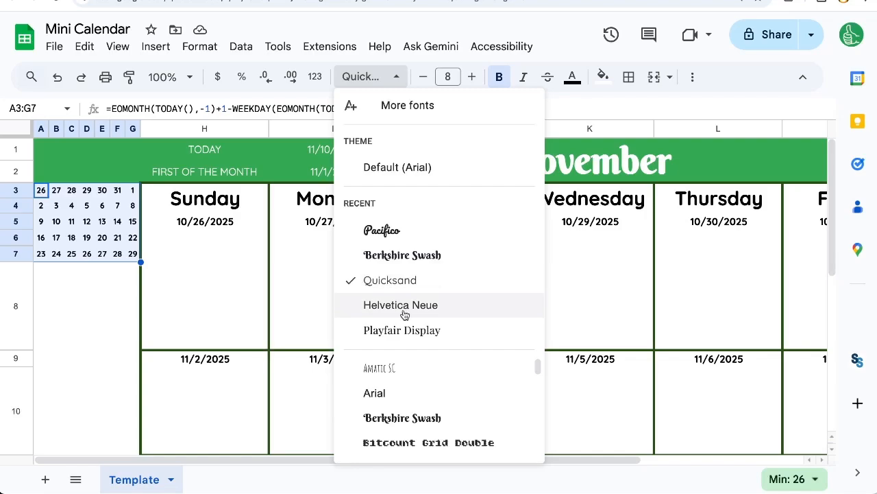
left_click(384, 331)
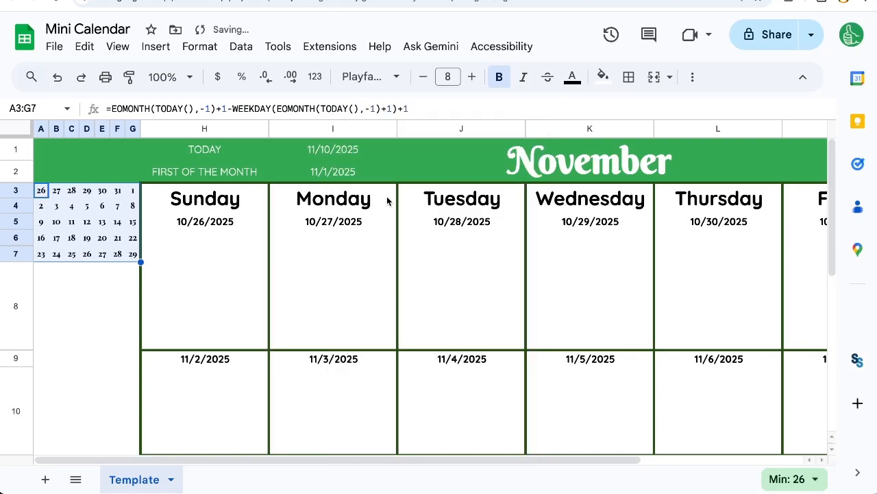
left_click(471, 76)
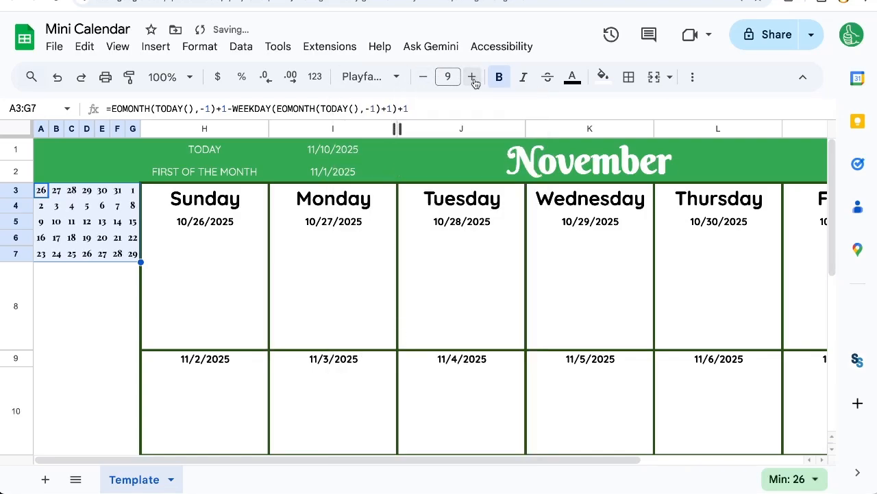
Step: Change the font of the mini calendar in A3:G7 to Quicksand
left_click(397, 80)
left_click(400, 306)
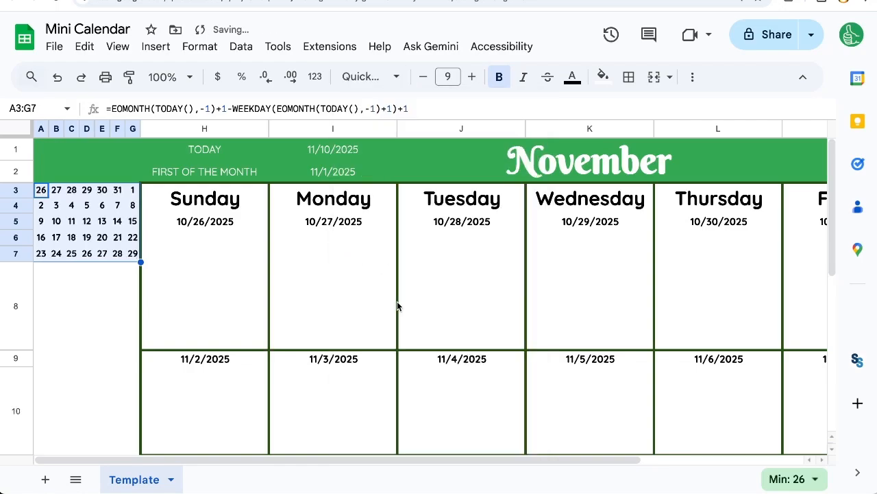
Step: Try the Courier font at size 11 on the mini calendar numbers in A3:G7
key("ctrl+z")
key("ctrl+z")
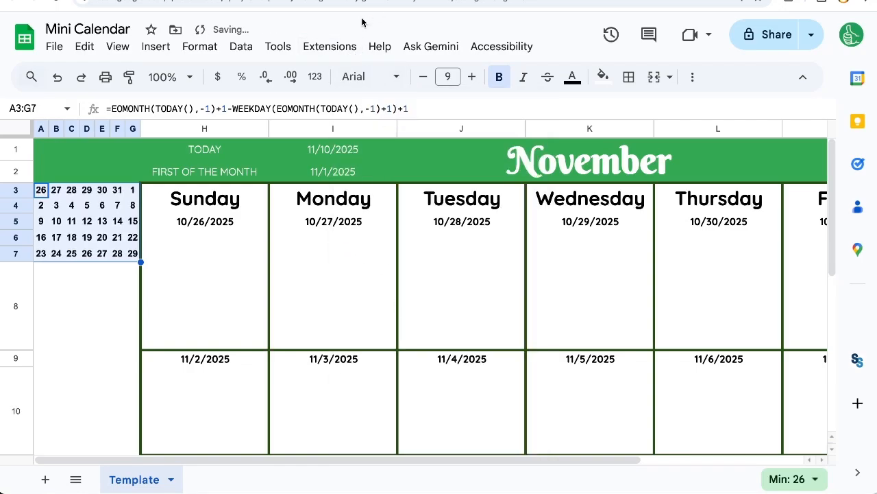
left_click(370, 76)
scroll(438, 411, "down", 10)
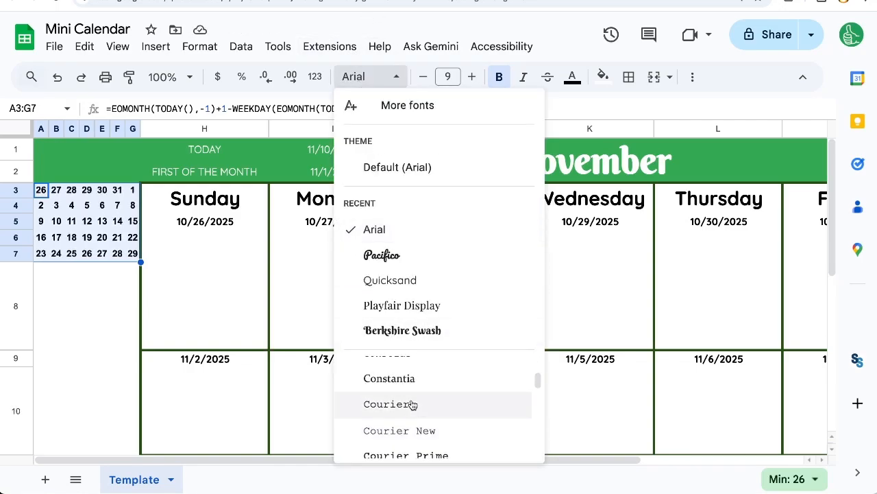
left_click(416, 414)
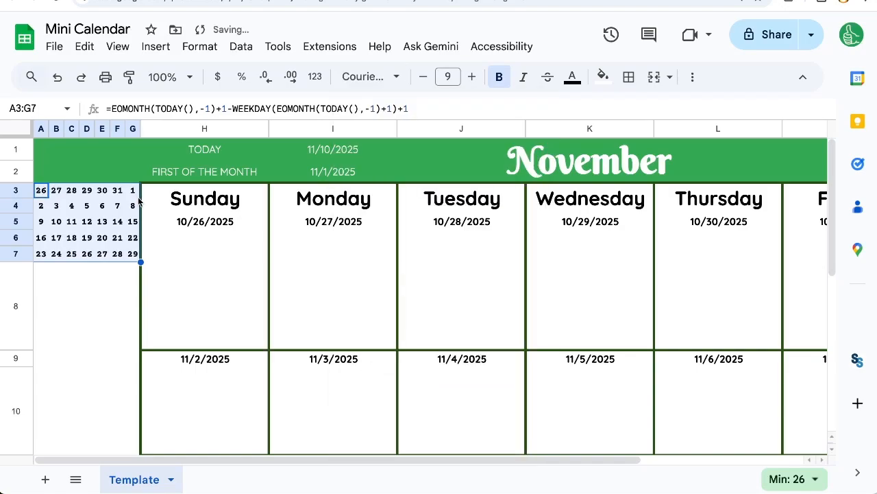
left_click(472, 77)
left_click(473, 77)
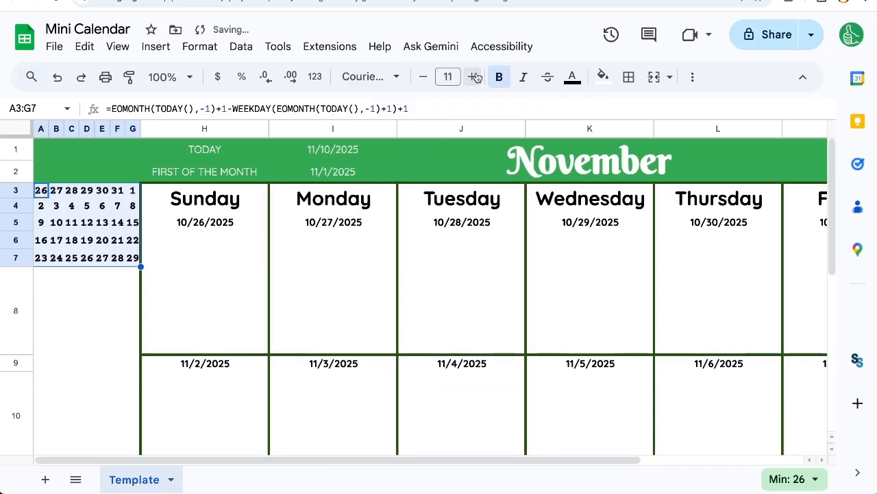
Step: Undo the trial font and size changes on the mini calendar, back to Quicksand at size 9
key("ctrl+z")
key("ctrl+z")
key("ctrl+z")
Step: Select the whole mini calendar range A3:G7
left_click(57, 206)
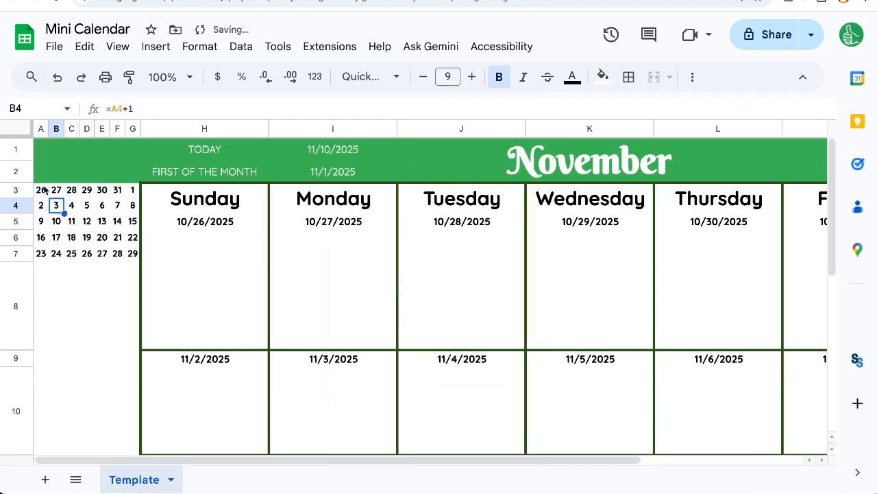
left_click_drag(43, 190, 132, 252)
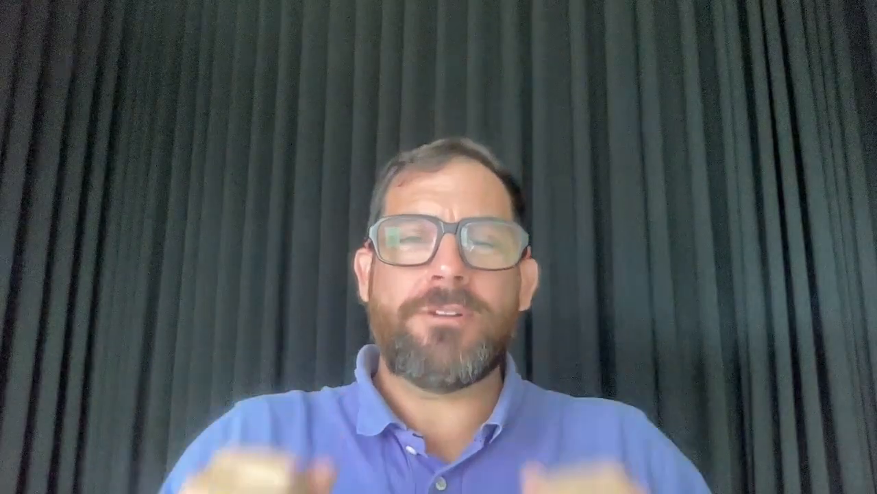